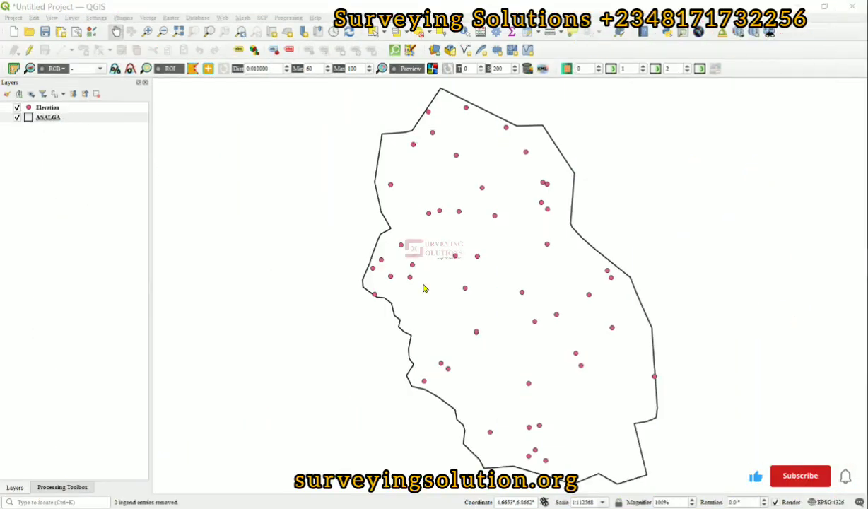
# Inspect the Elevation layer's attribute table, including the latitude, longitude and altitude fields, and close it.
pyautogui.click(330, 7)
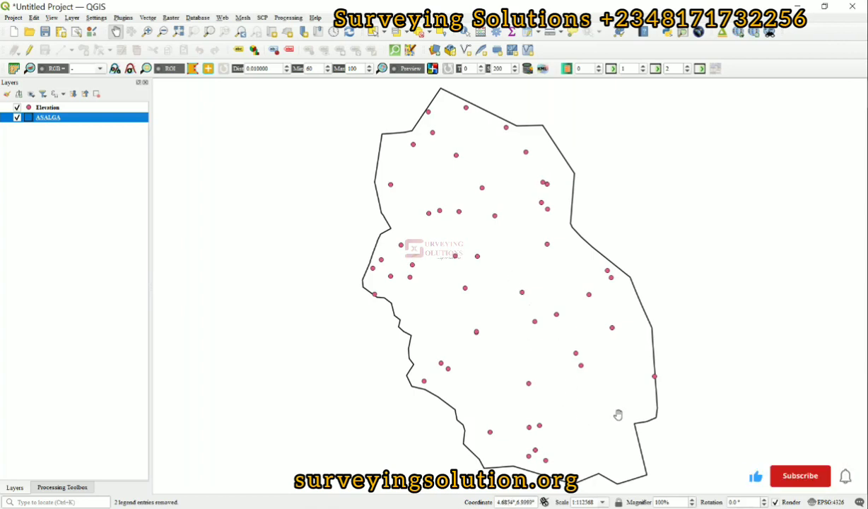
pyautogui.click(50, 108)
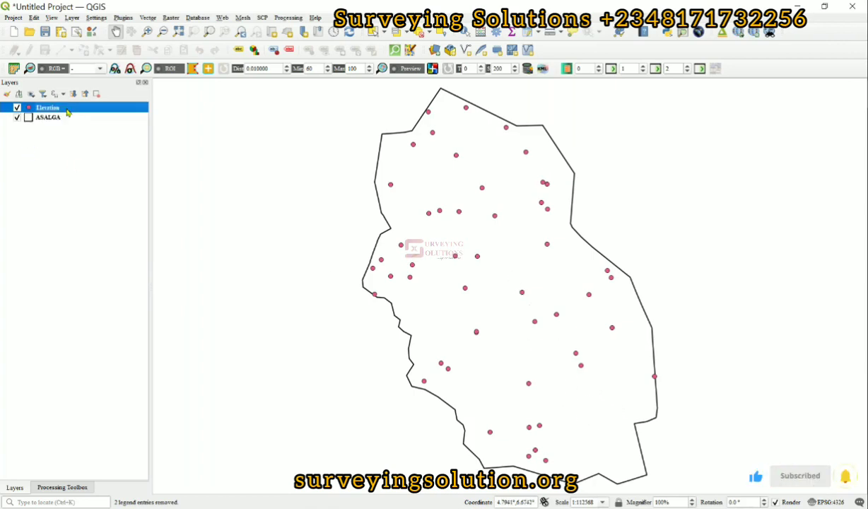
pyautogui.rightClick(65, 107)
pyautogui.click(121, 274)
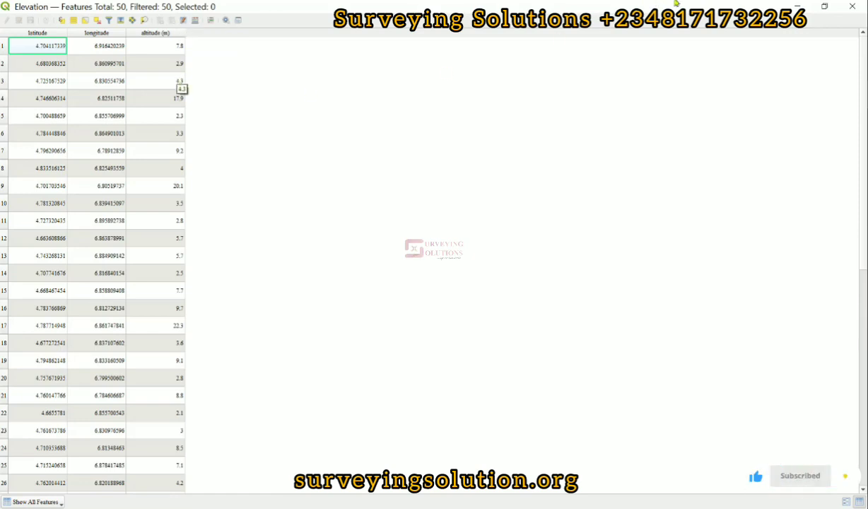
pyautogui.click(851, 6)
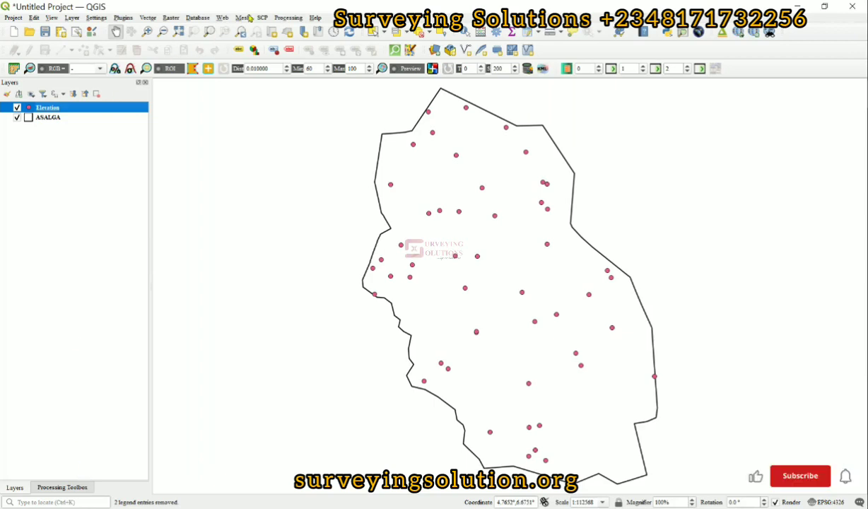
# Open the IDW interpolation tool from the processing toolbox's Interpolation group.
pyautogui.click(295, 19)
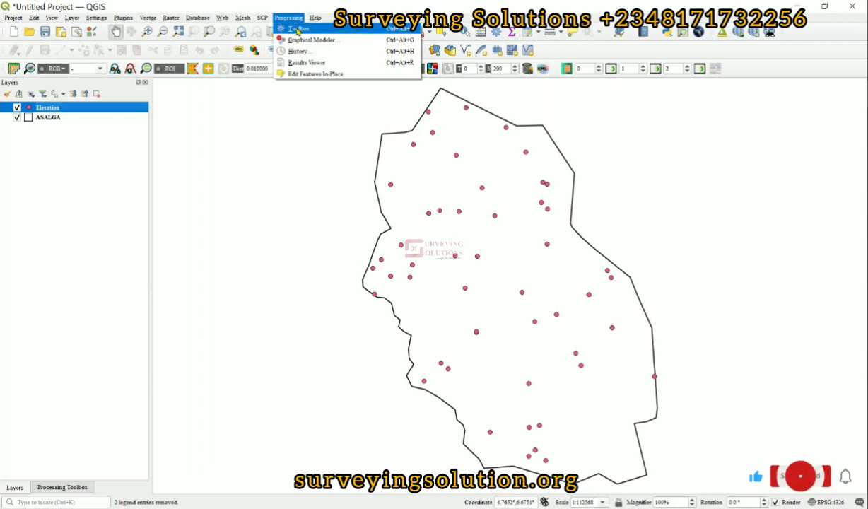
pyautogui.click(298, 29)
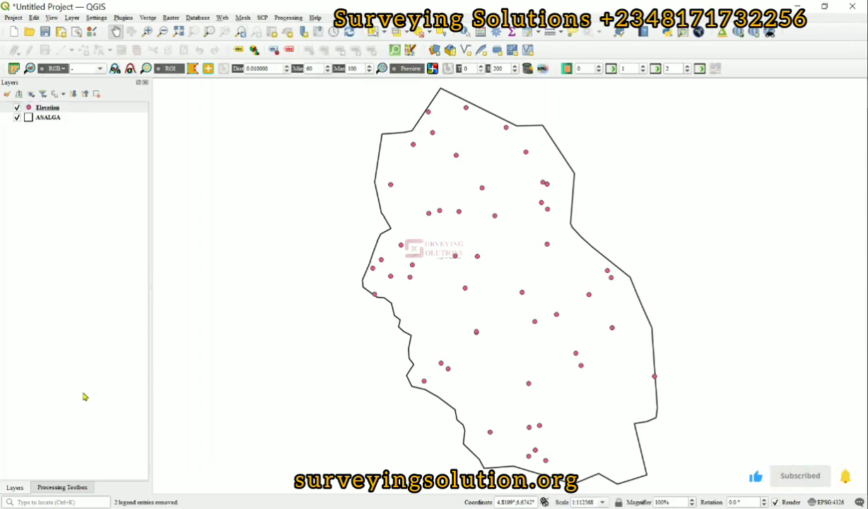
pyautogui.click(58, 487)
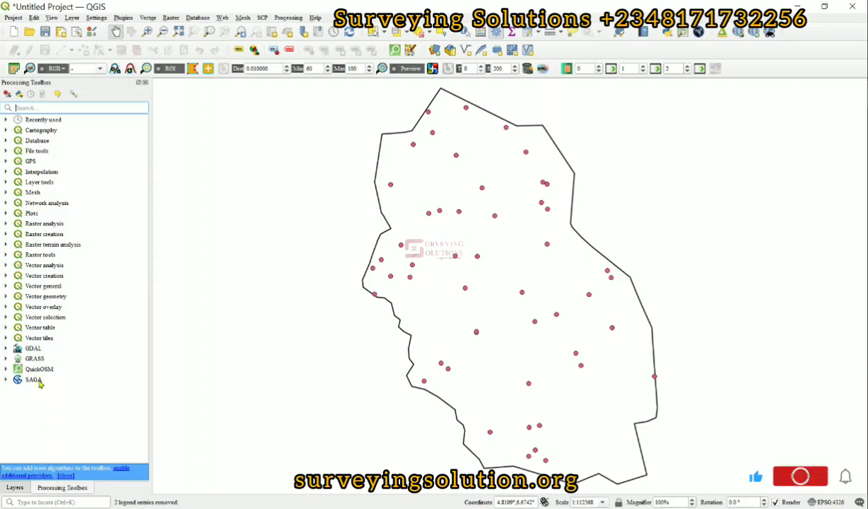
pyautogui.click(5, 173)
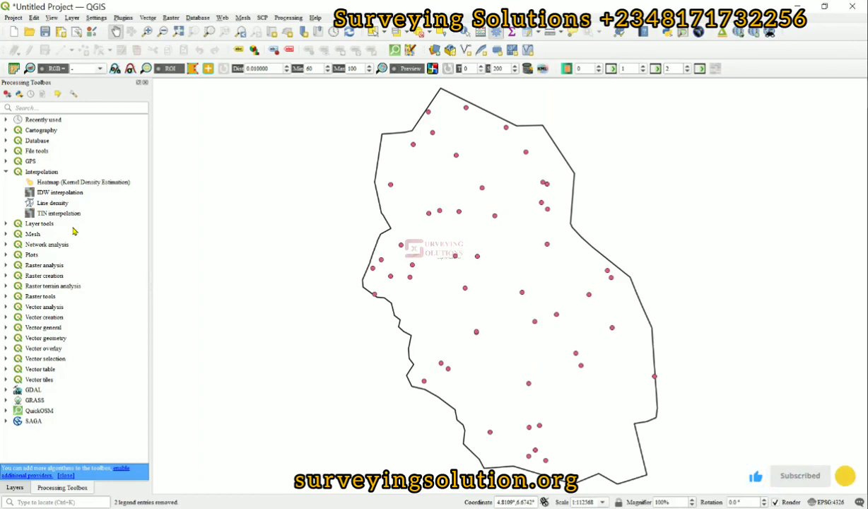
pyautogui.doubleClick(68, 194)
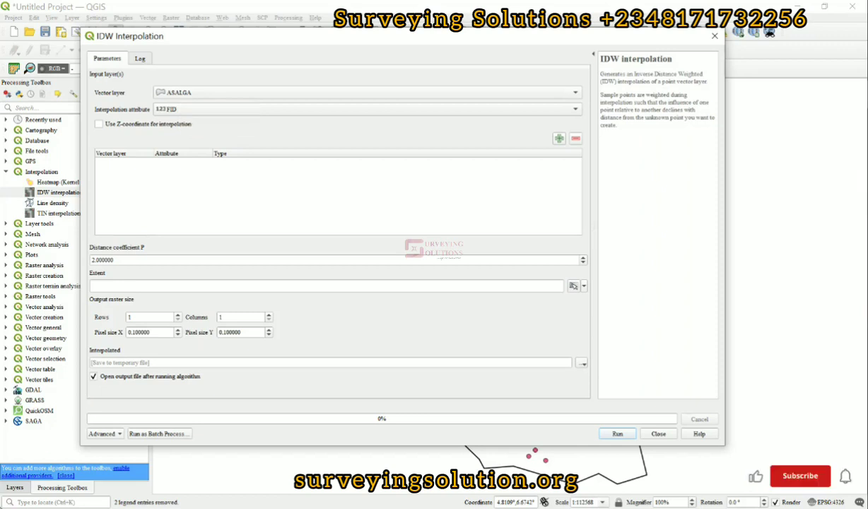
pyautogui.click(8, 489)
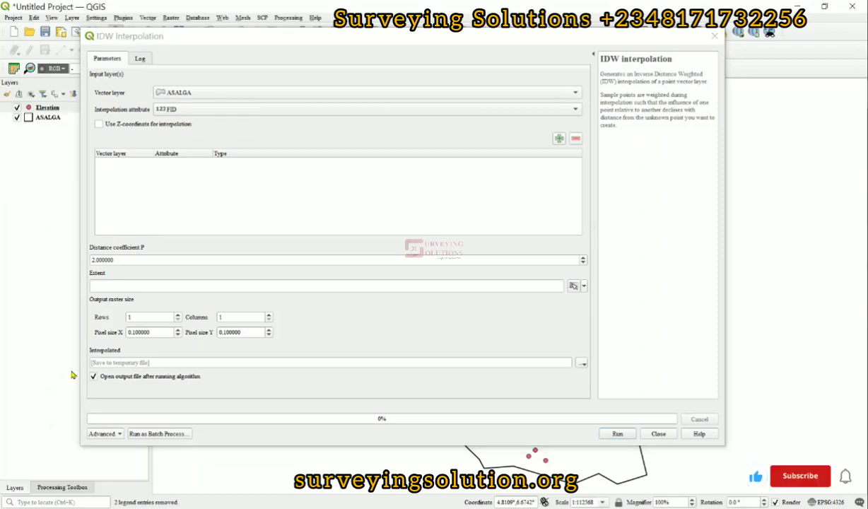
# Add the Elevation layer with the altitude (m) attribute as the IDW interpolation input.
pyautogui.click(214, 94)
pyautogui.click(216, 105)
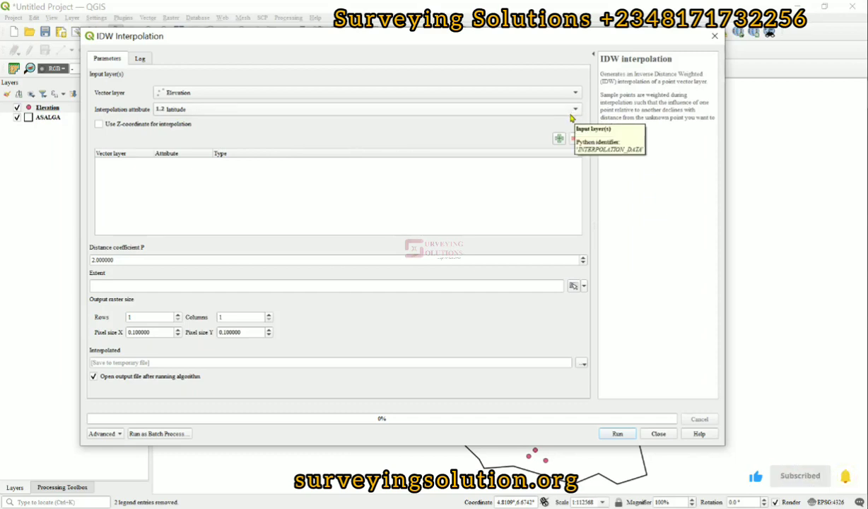
pyautogui.click(554, 110)
pyautogui.click(192, 132)
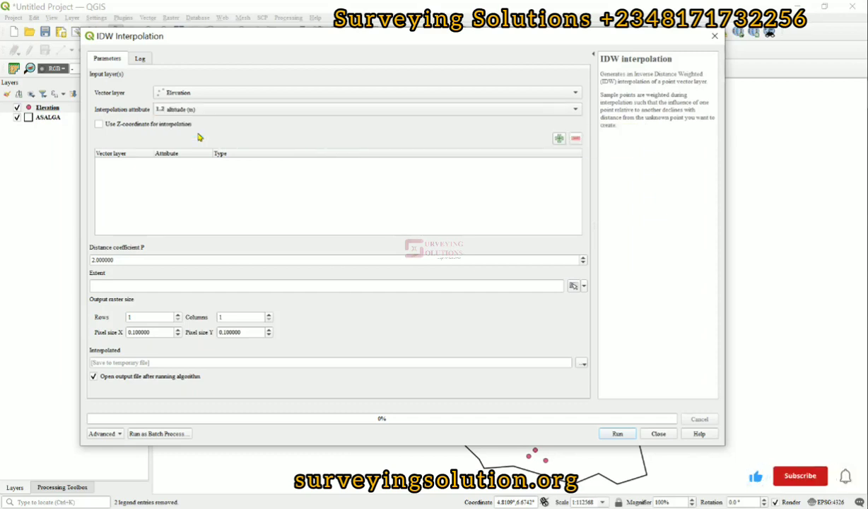
pyautogui.click(558, 139)
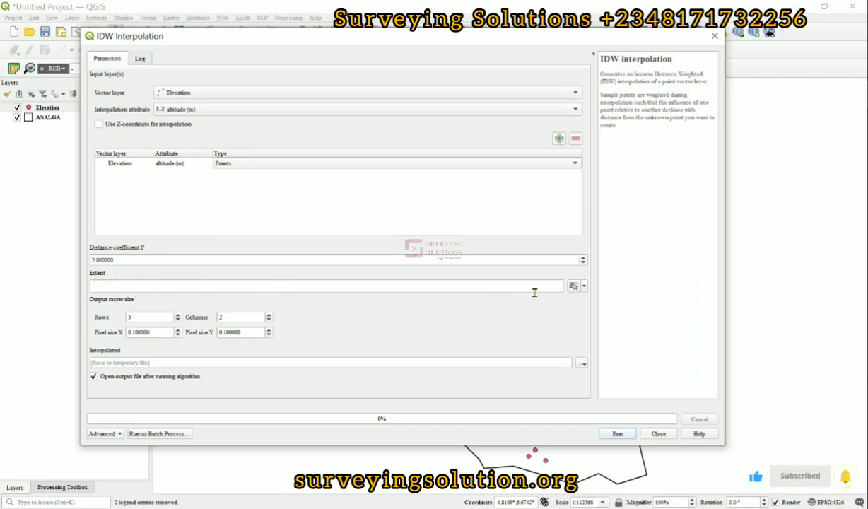
# Calculate the interpolation extent from the ASALGA layer.
pyautogui.click(573, 286)
pyautogui.moveTo(586, 300)
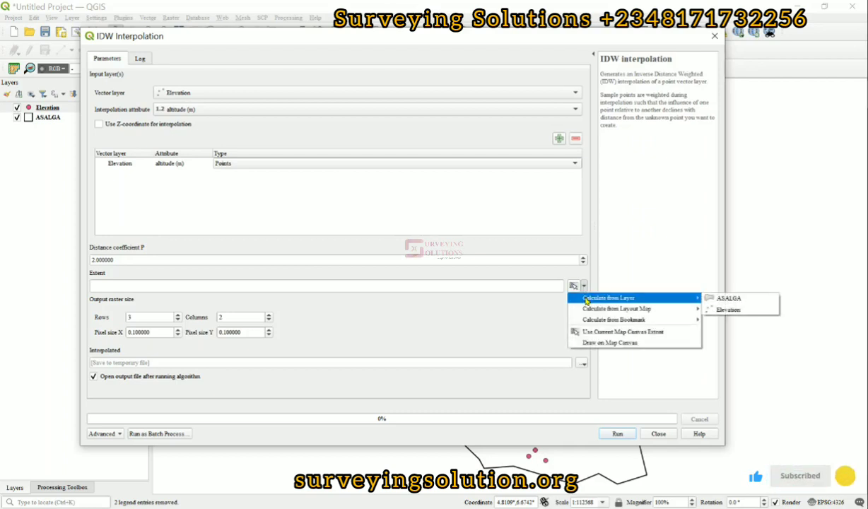
pyautogui.click(735, 299)
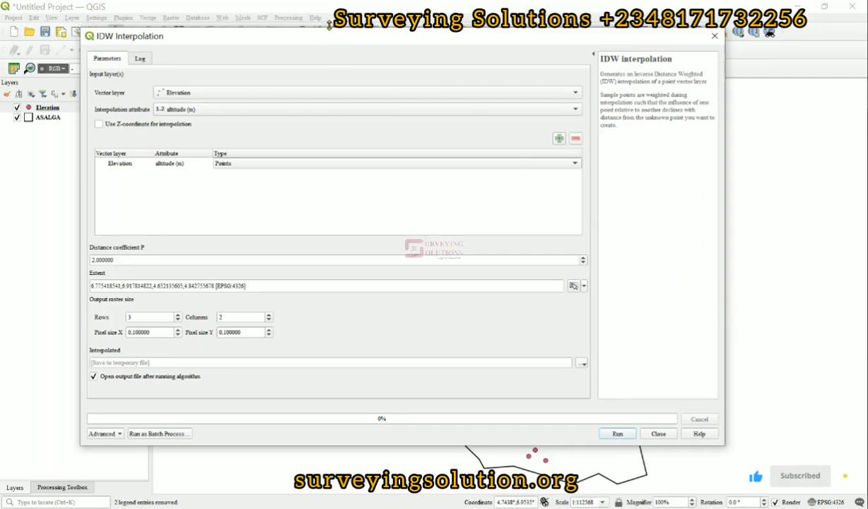
pyautogui.moveTo(356, 39); pyautogui.dragTo(404, 20)
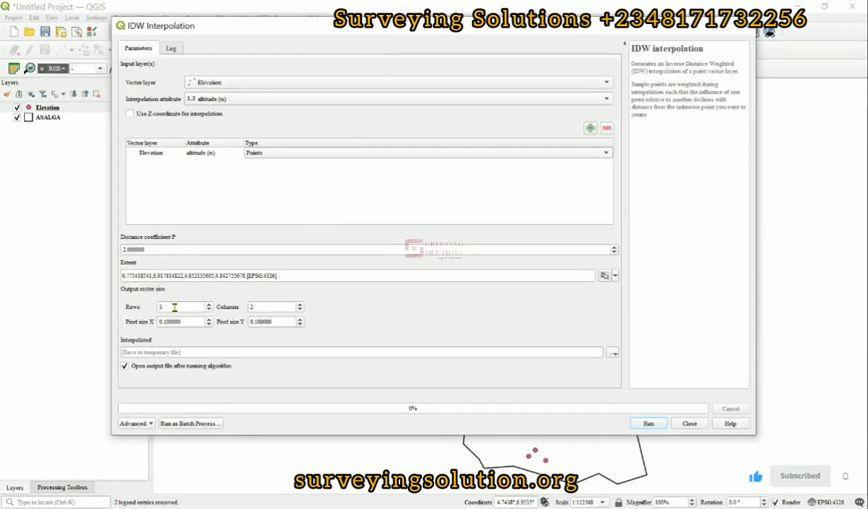
# Set the output raster size to 500 rows and run the IDW interpolation to a temporary file.
pyautogui.moveTo(174, 306); pyautogui.dragTo(120, 301)
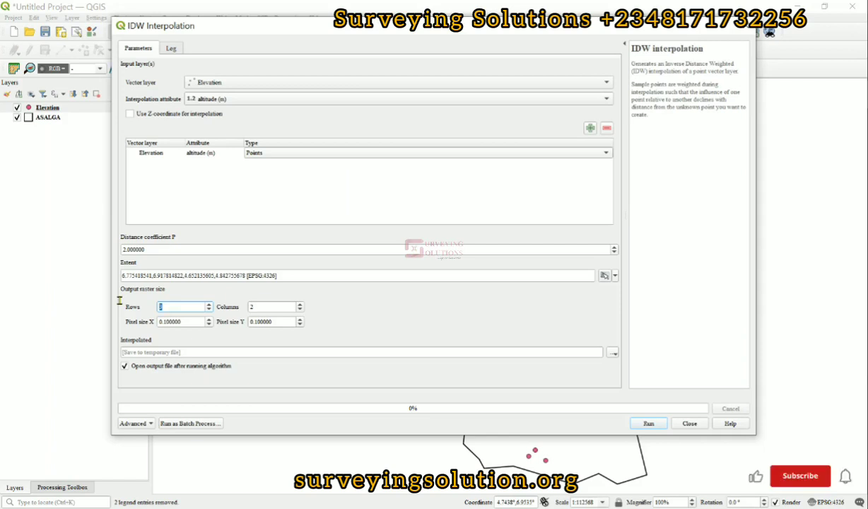
pyautogui.write('500')
pyautogui.click(350, 321)
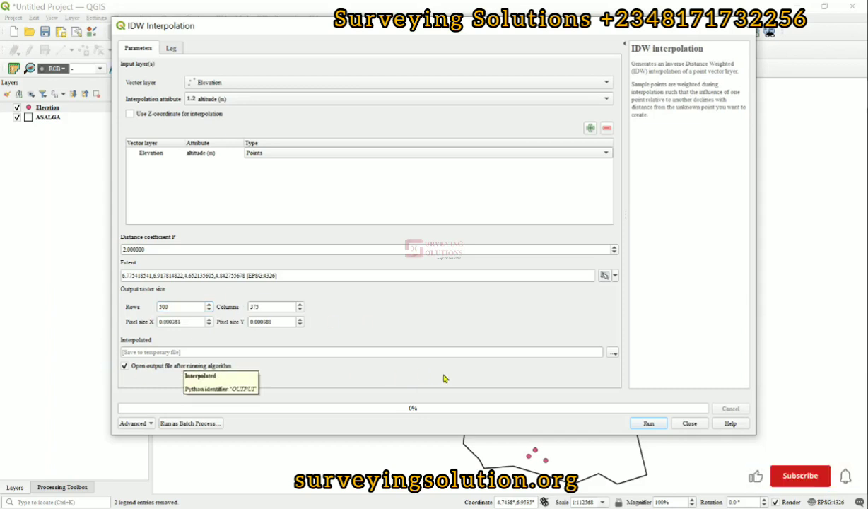
pyautogui.click(648, 423)
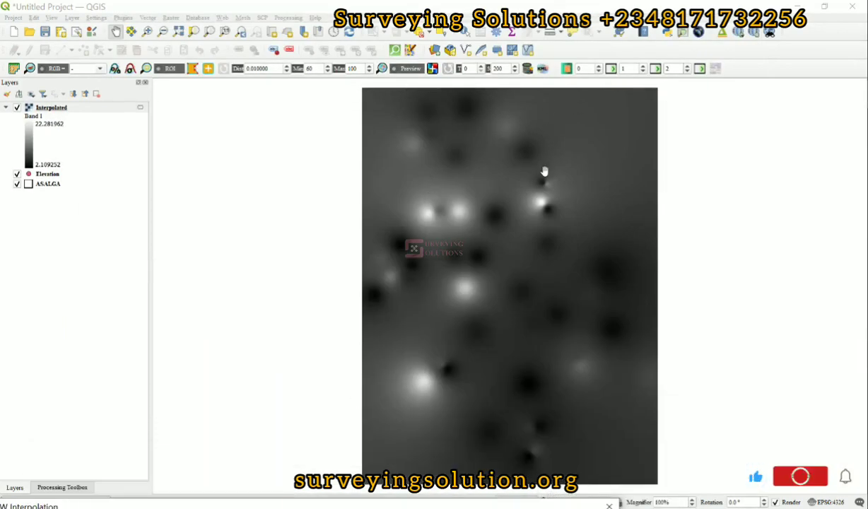
# Render the Interpolated raster as singleband pseudocolor with label precision 2 and the Turbo color ramp.
pyautogui.doubleClick(83, 108)
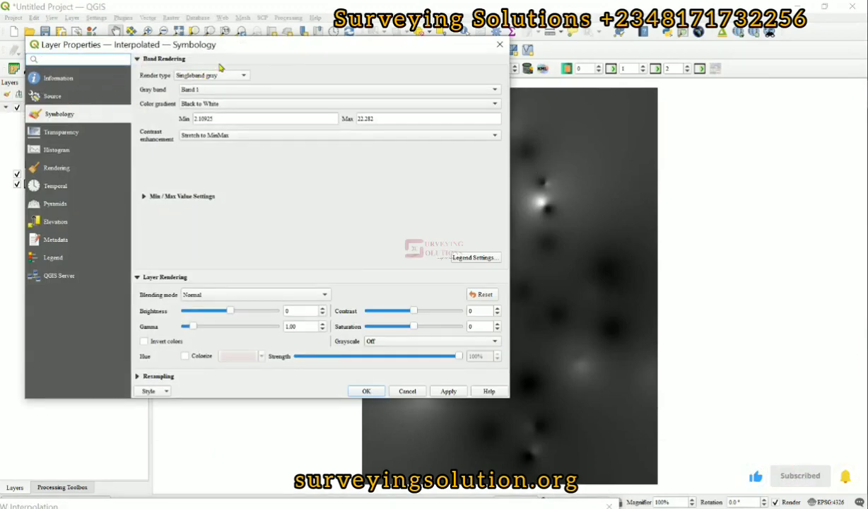
pyautogui.click(220, 79)
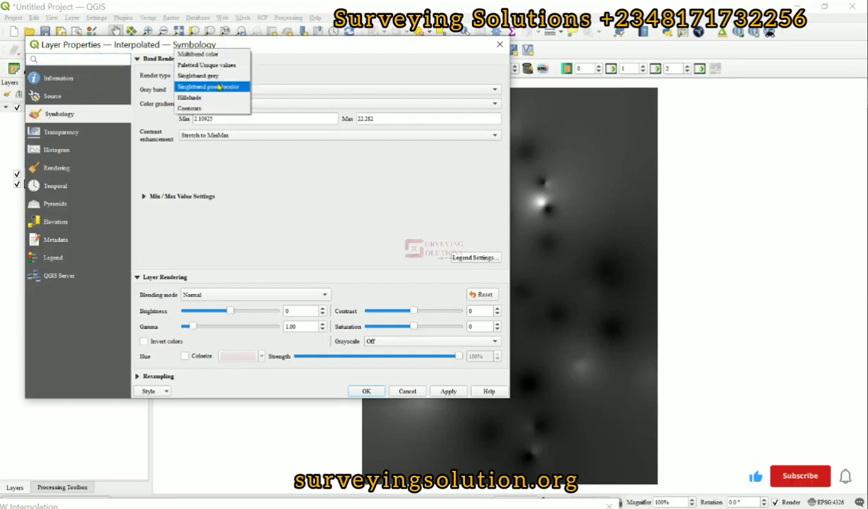
pyautogui.click(219, 85)
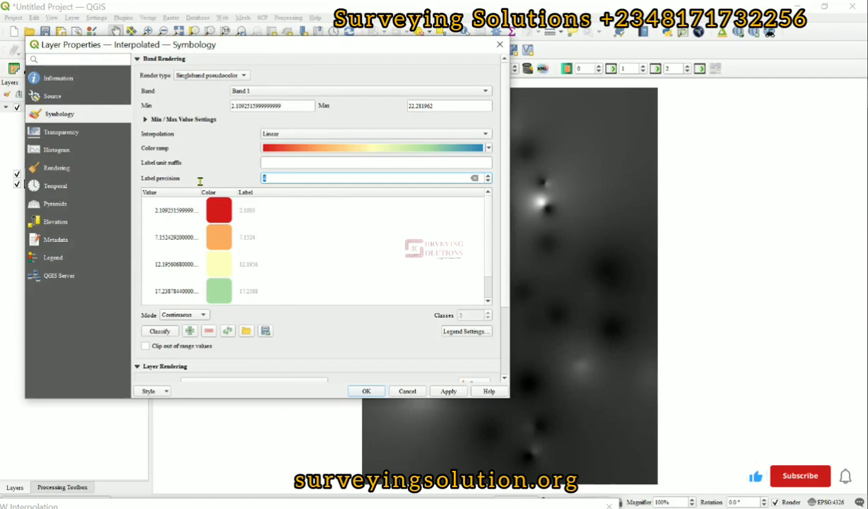
pyautogui.write('2')
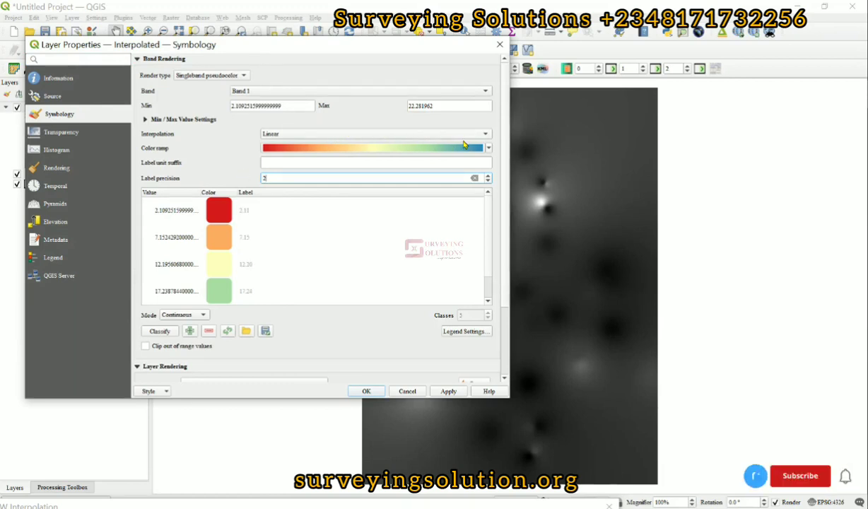
pyautogui.click(487, 148)
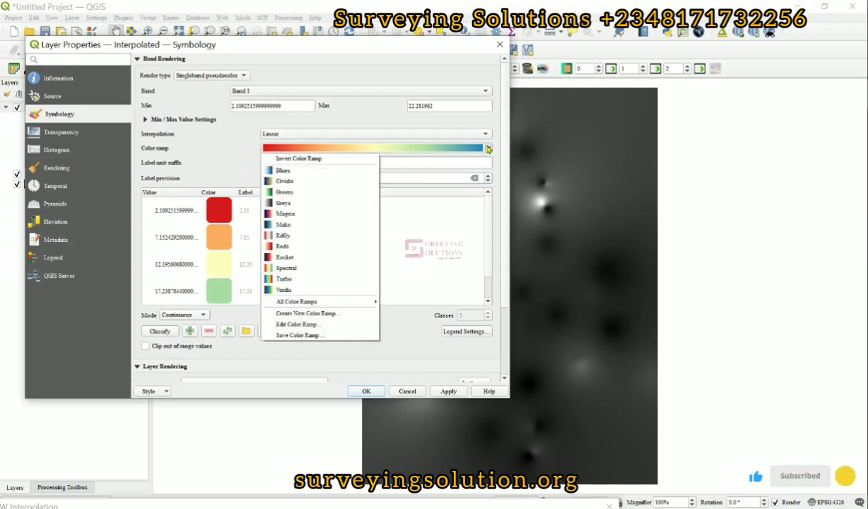
pyautogui.click(297, 280)
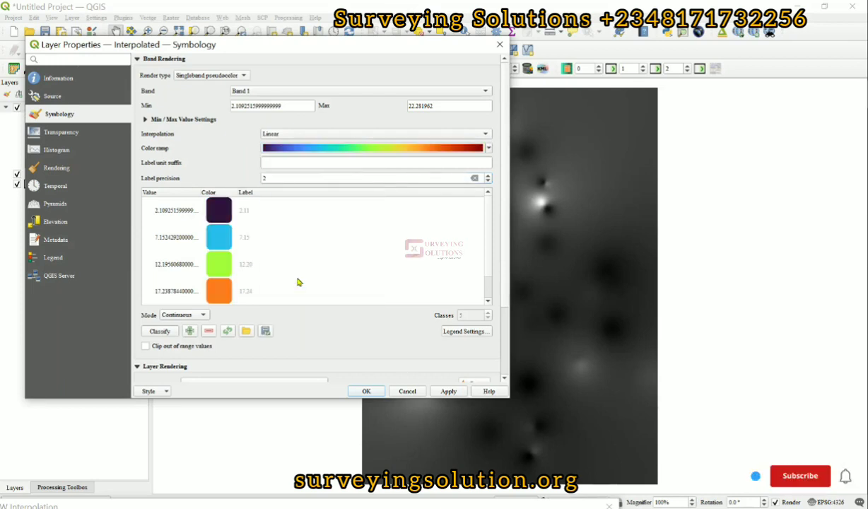
# Classify the Interpolated raster in Equal Interval mode with 4 classes, apply the symbology and close the layer properties.
pyautogui.click(181, 314)
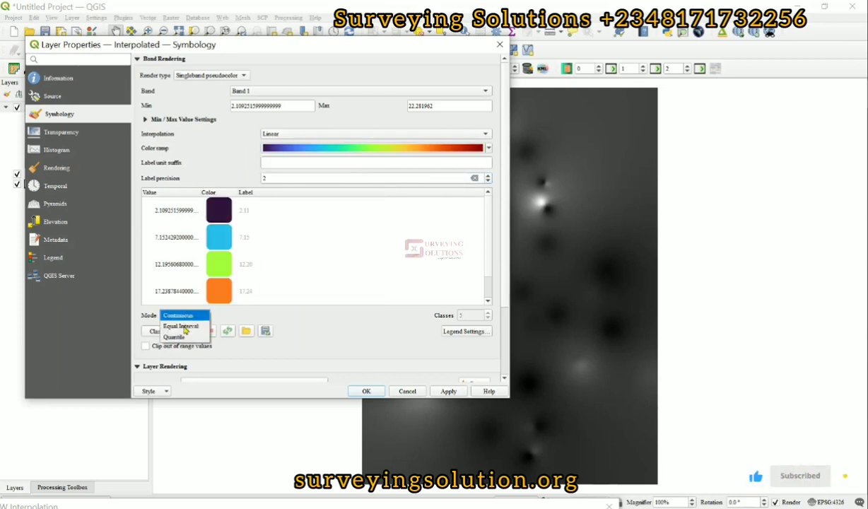
pyautogui.click(185, 328)
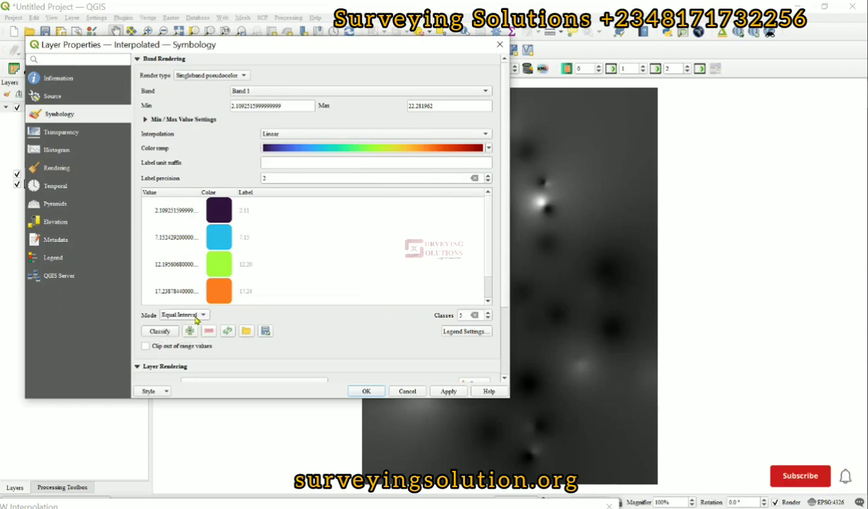
pyautogui.click(196, 317)
pyautogui.click(195, 320)
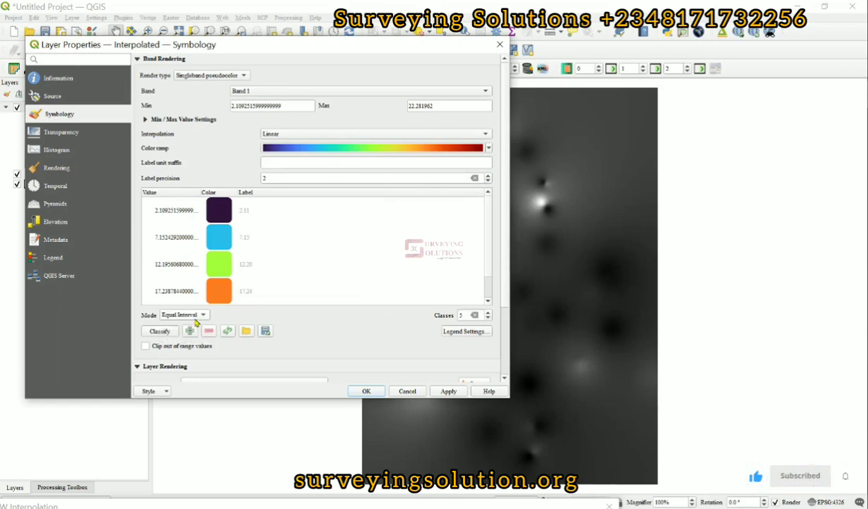
pyautogui.click(474, 316)
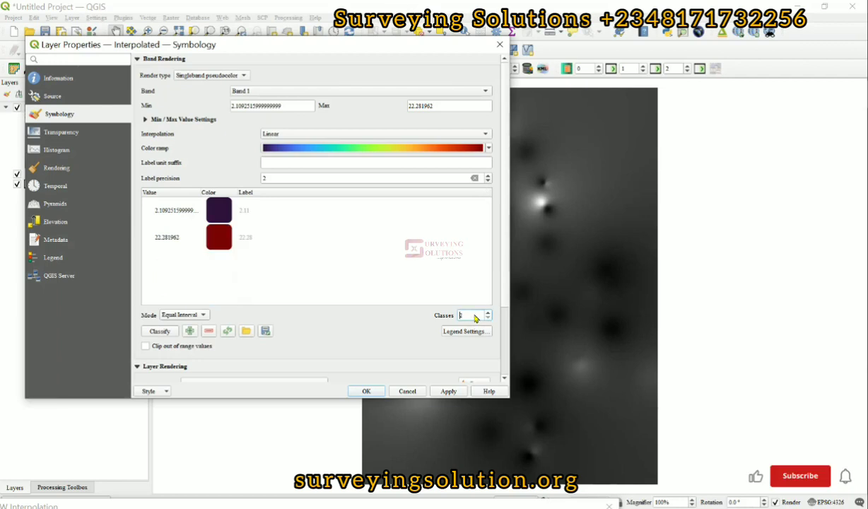
pyautogui.moveTo(472, 316); pyautogui.dragTo(428, 315)
pyautogui.write('4')
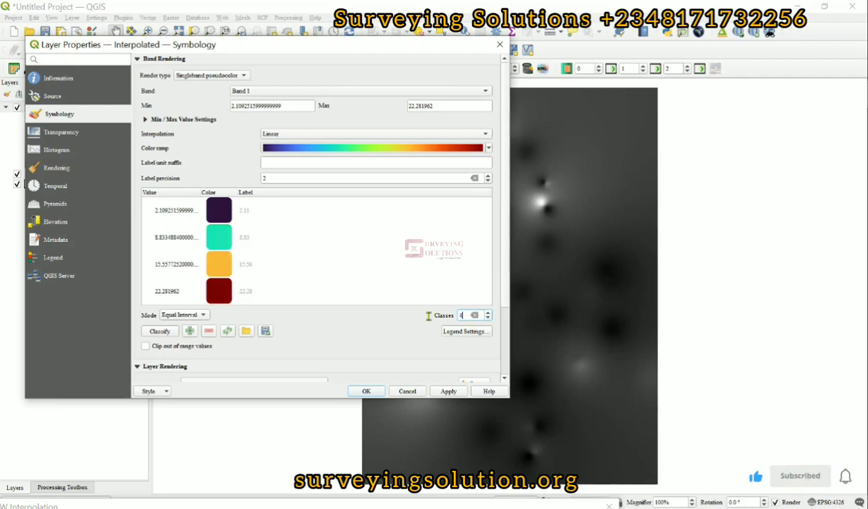
pyautogui.click(448, 391)
pyautogui.scroll(-3, 298, 252)
pyautogui.scroll(5, 279, 165)
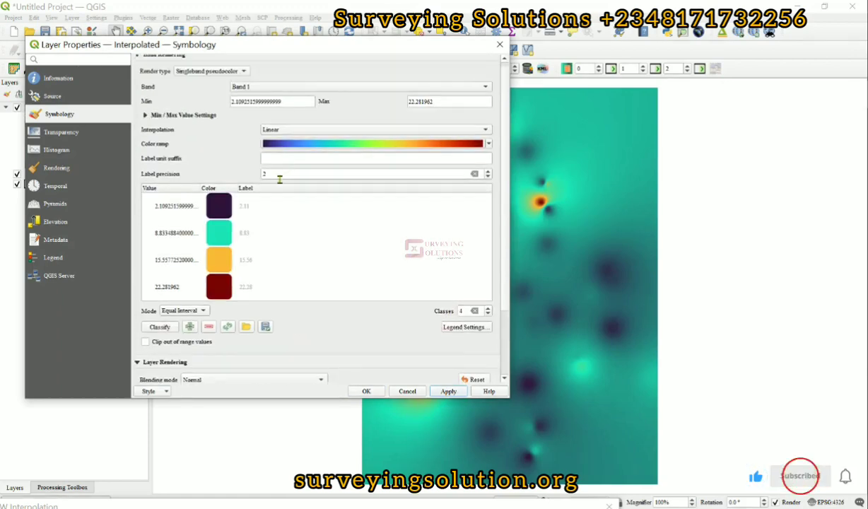
pyautogui.moveTo(309, 46); pyautogui.dragTo(149, 345)
pyautogui.moveTo(164, 239); pyautogui.dragTo(381, 109)
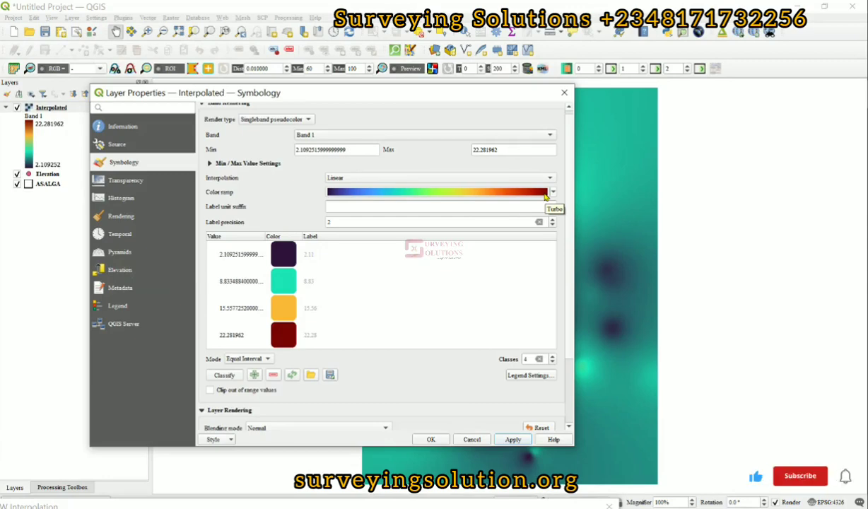
pyautogui.click(565, 93)
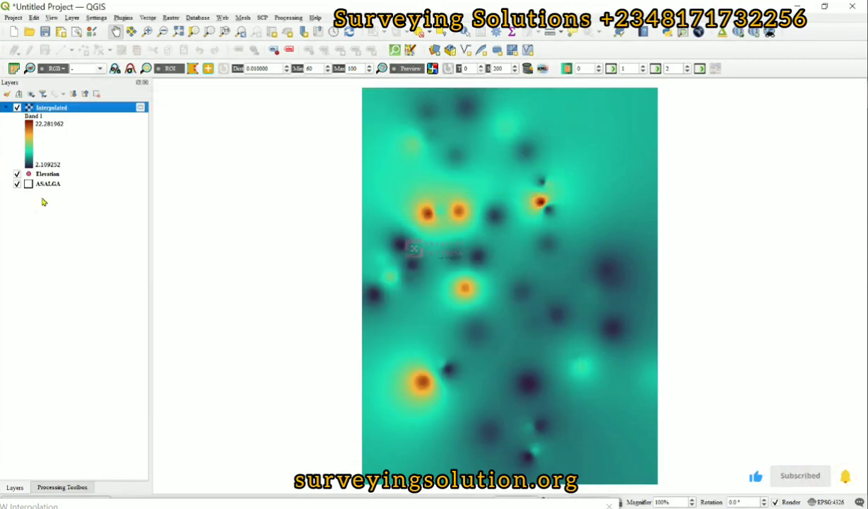
# Place the Elevation layer above the Interpolated raster and give it single labels based on the altitude (m) field.
pyautogui.moveTo(53, 175); pyautogui.dragTo(67, 107)
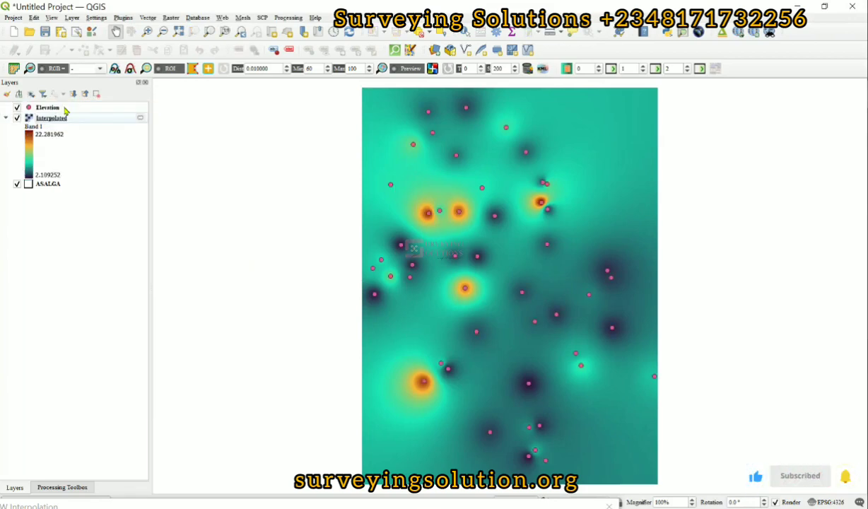
pyautogui.doubleClick(67, 108)
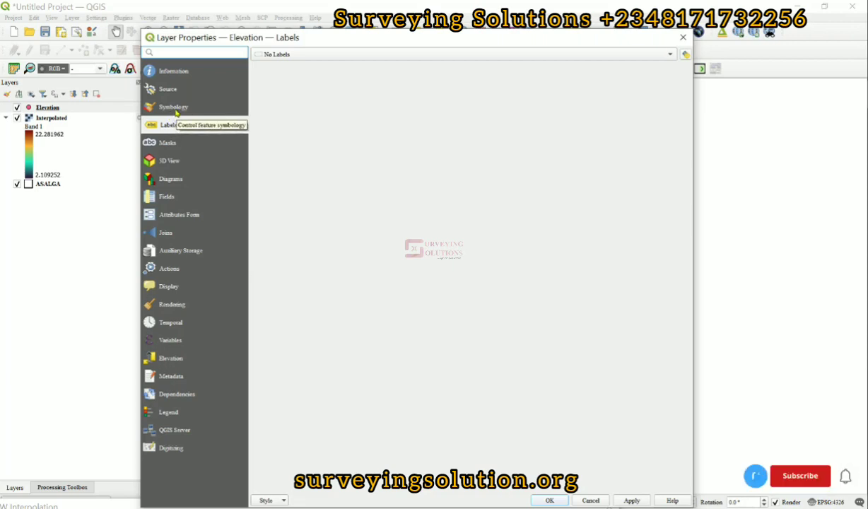
pyautogui.click(290, 54)
pyautogui.click(287, 65)
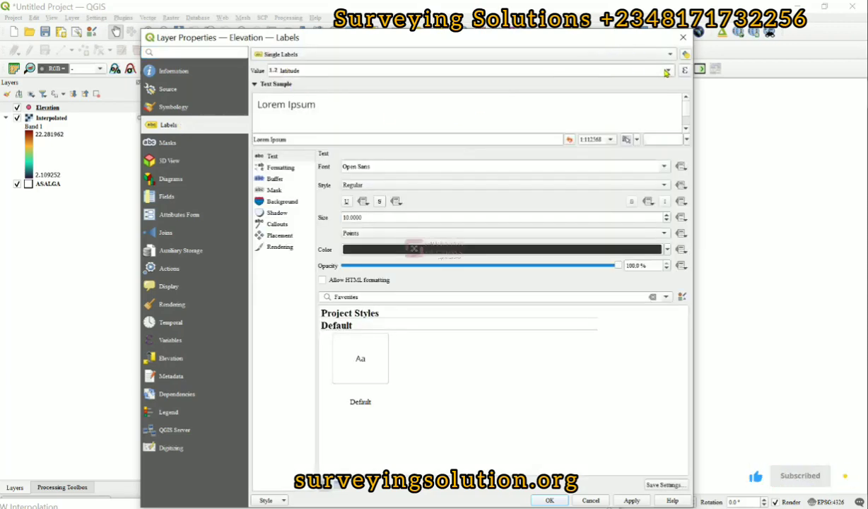
pyautogui.click(666, 71)
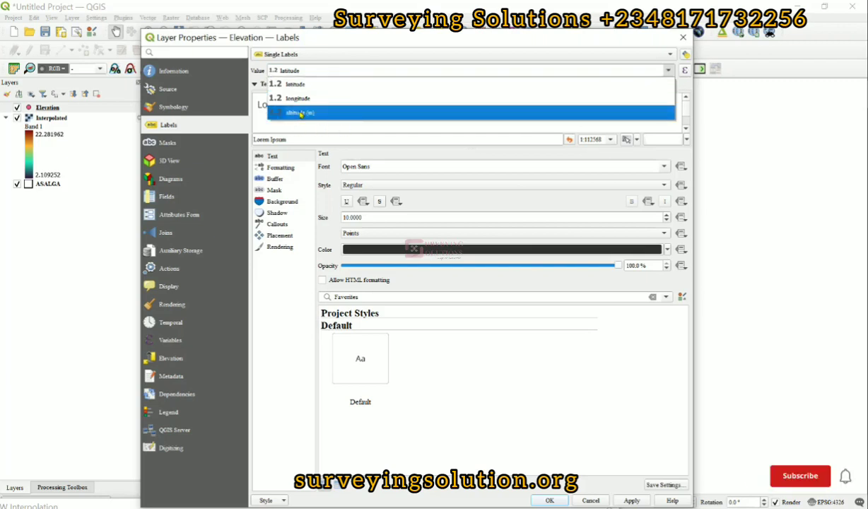
pyautogui.click(300, 113)
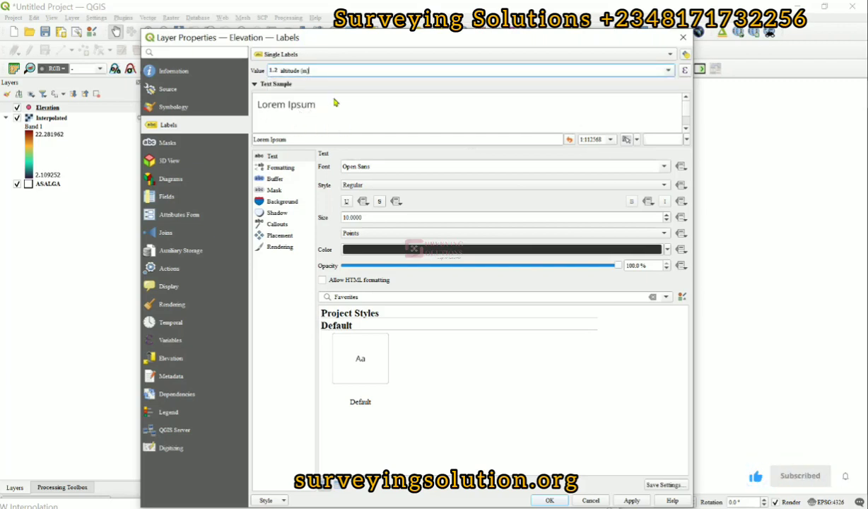
# Append the metre unit to the Elevation labels with the expression "altitude (m)" || ' m'.
pyautogui.click(683, 70)
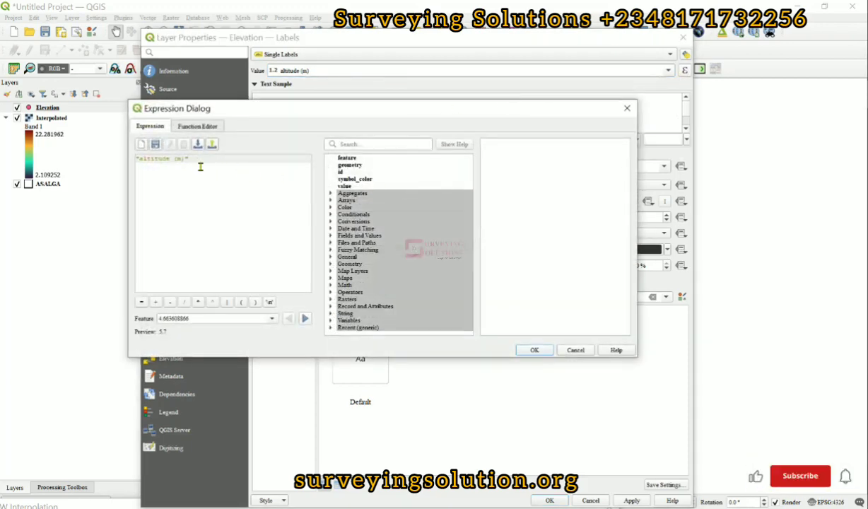
pyautogui.write('||')
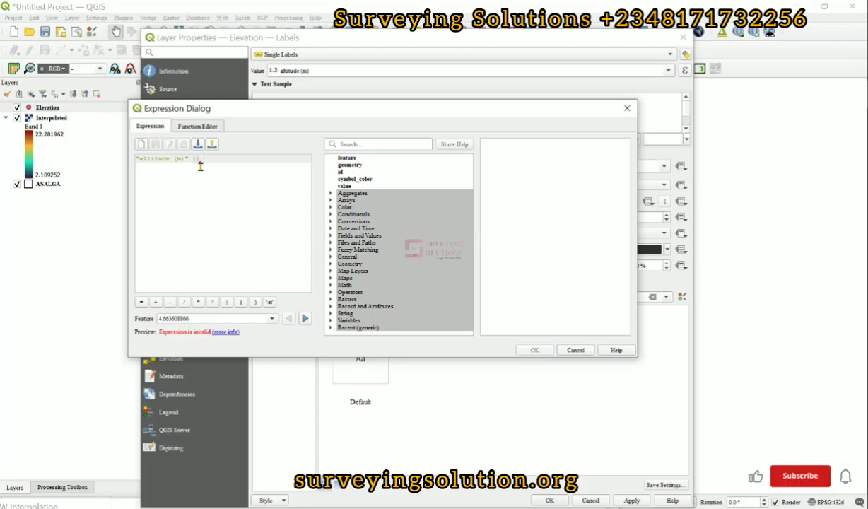
pyautogui.write(" 'm ")
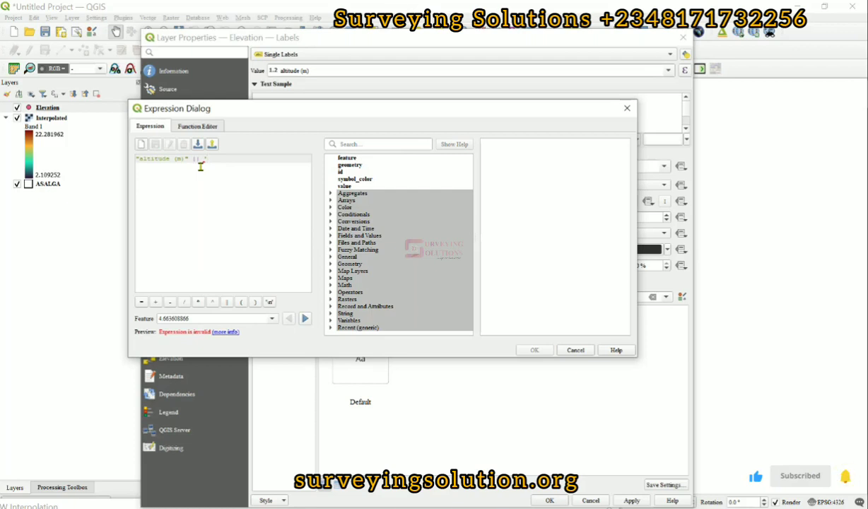
pyautogui.write("'")
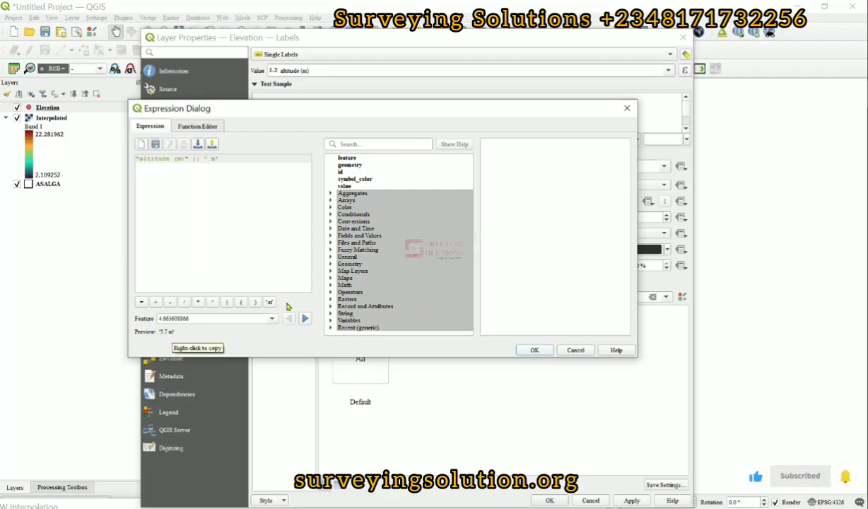
pyautogui.click(534, 350)
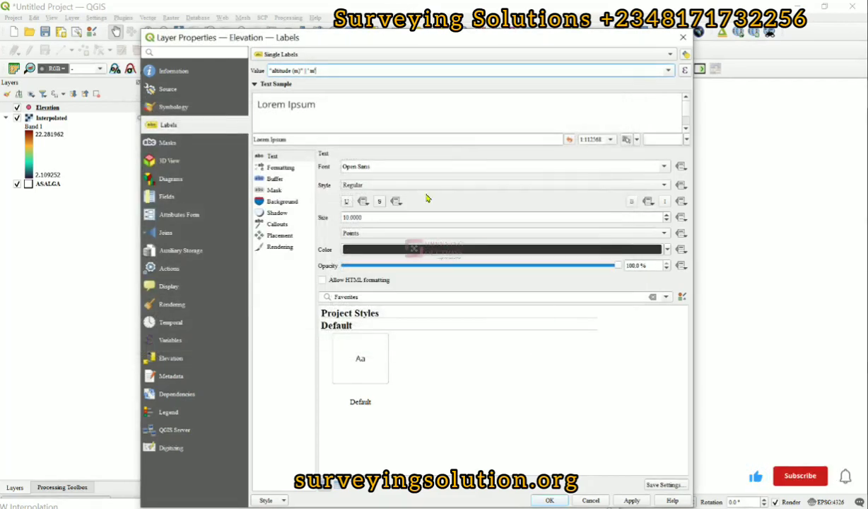
# Format the Elevation labels in Times New Roman Italic at size 8, apply them and close the layer properties.
pyautogui.click(399, 163)
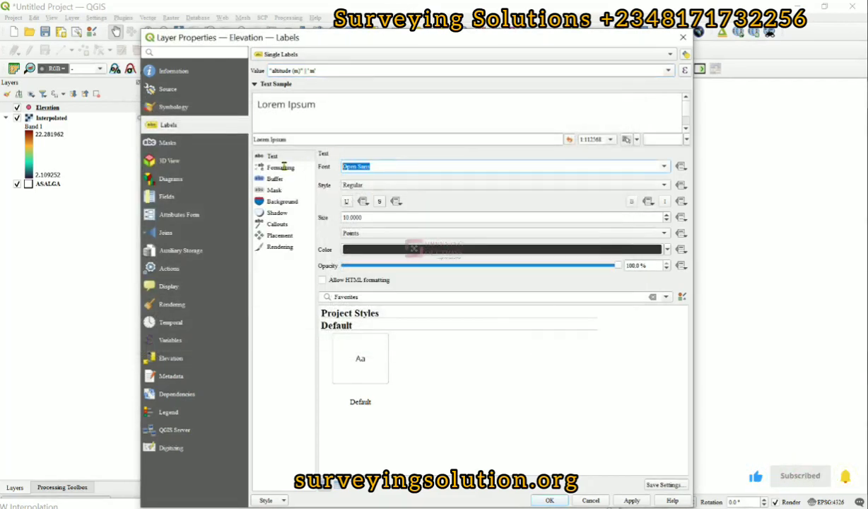
pyautogui.write('times New Roman')
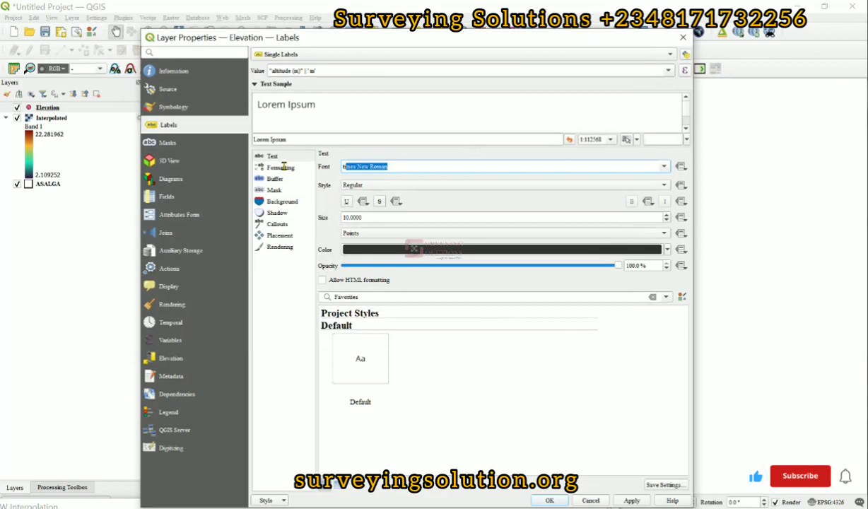
pyautogui.click(395, 185)
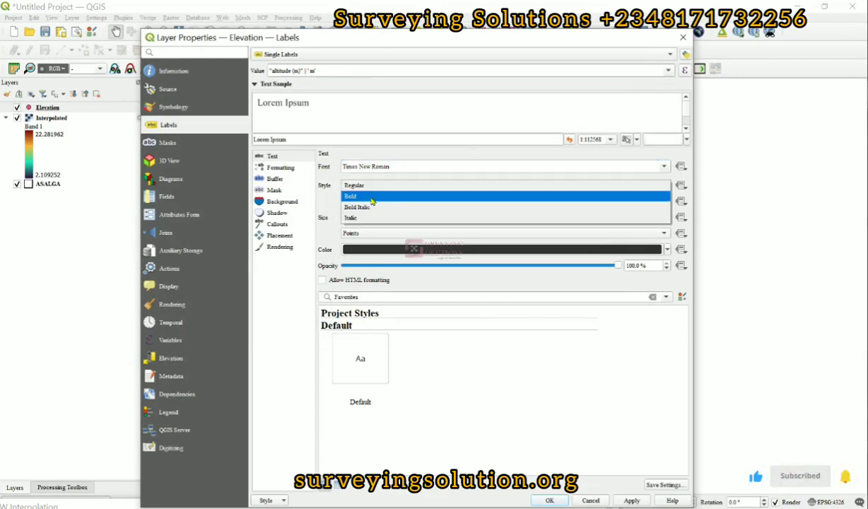
pyautogui.click(367, 218)
pyautogui.doubleClick(367, 218)
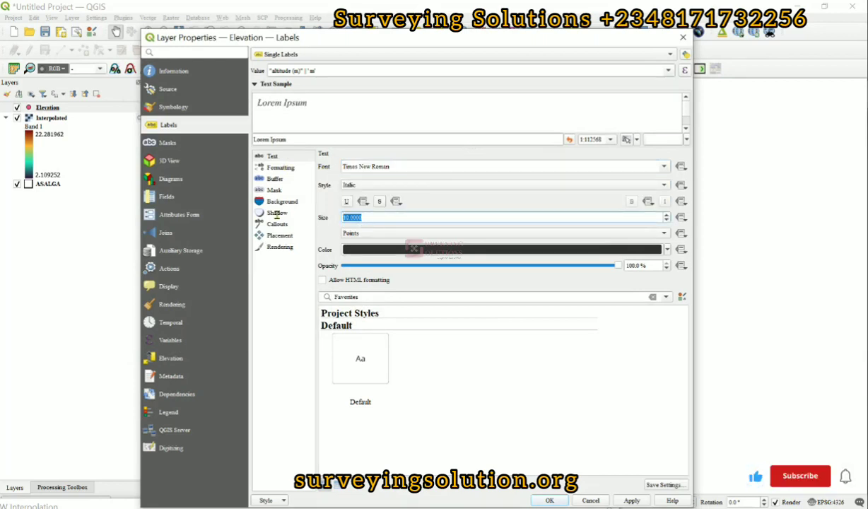
pyautogui.write('8')
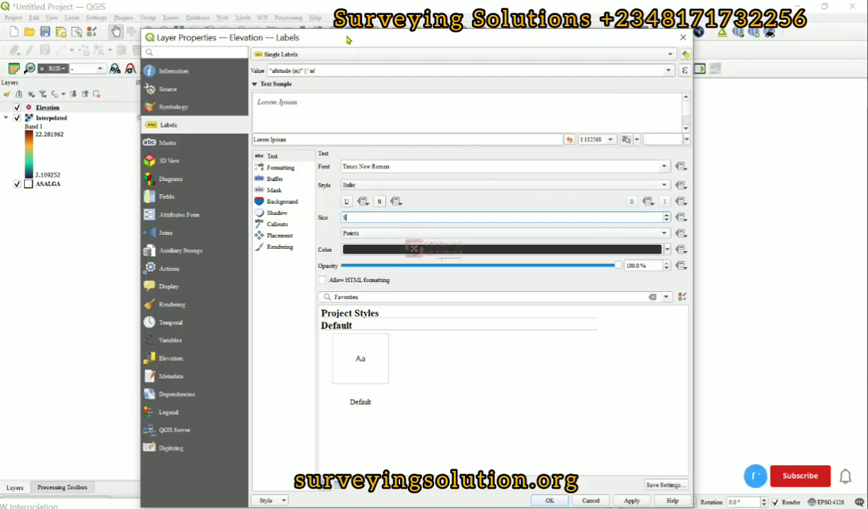
pyautogui.moveTo(362, 41)
pyautogui.mouseDown()
pyautogui.moveTo(304, 41)
pyautogui.moveTo(346, 45)
pyautogui.moveTo(345, 37)
pyautogui.mouseUp()
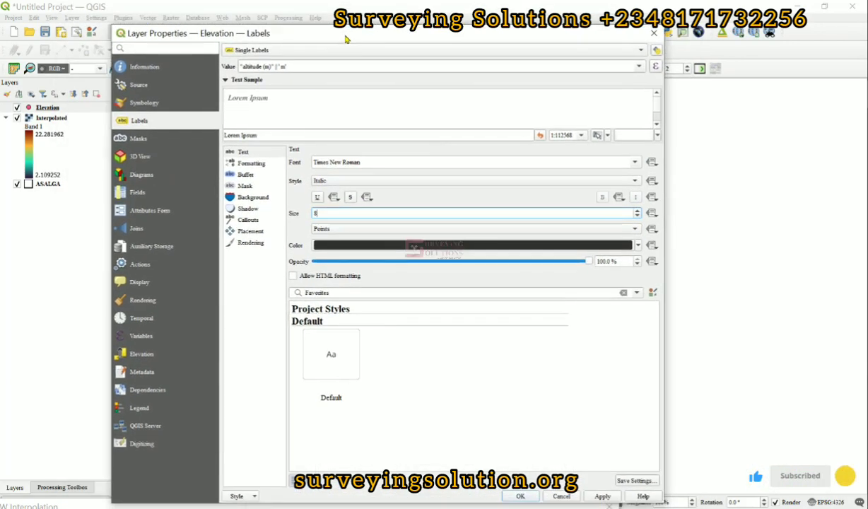
pyautogui.click(602, 496)
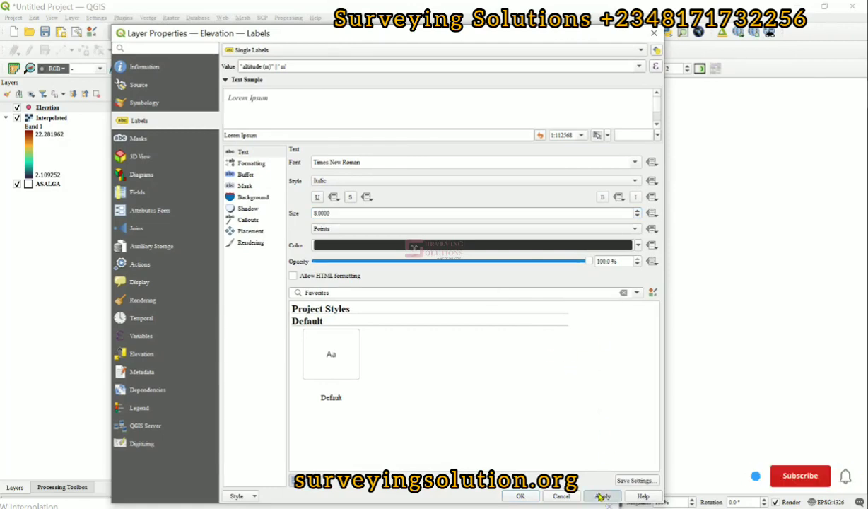
pyautogui.click(521, 496)
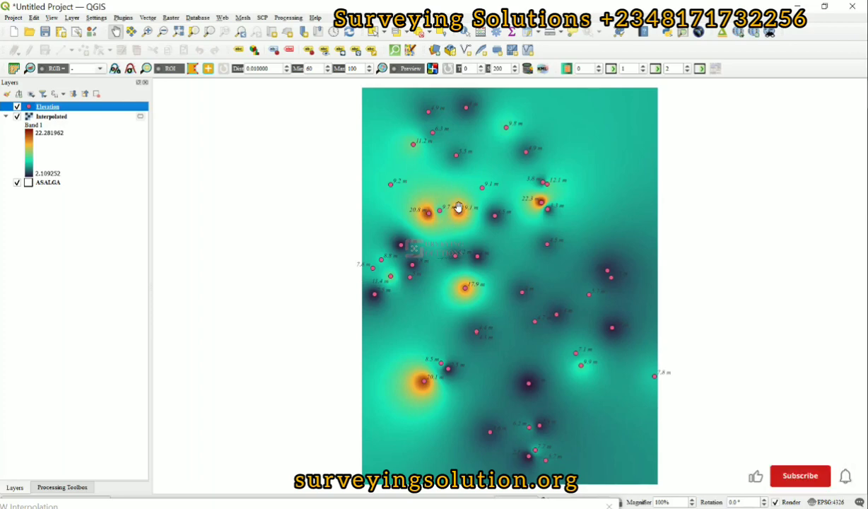
pyautogui.scroll(2, 459, 212)
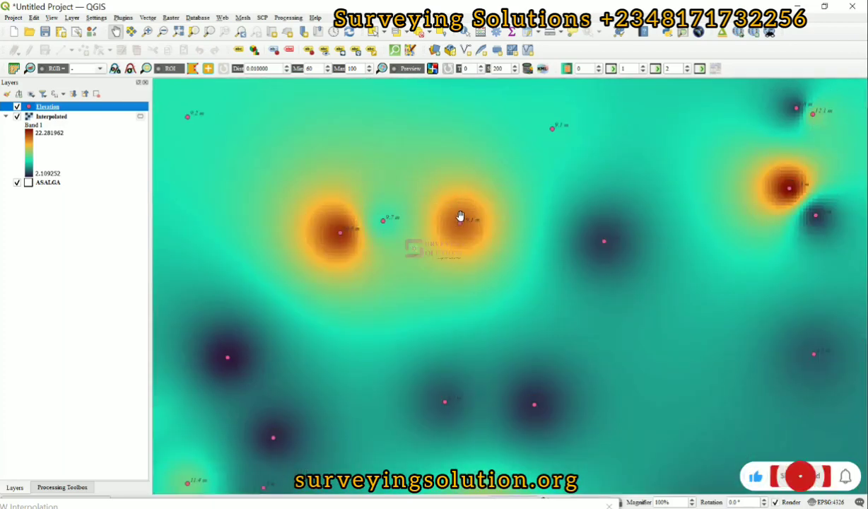
pyautogui.scroll(-2, 459, 215)
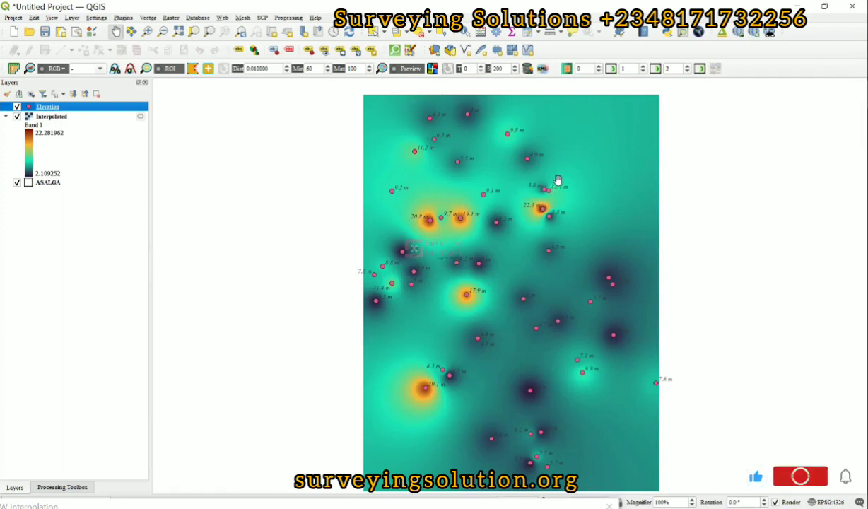
# Close the finished IDW Interpolation dialog and open the TIN interpolation tool from the processing toolbox.
pyautogui.click(56, 487)
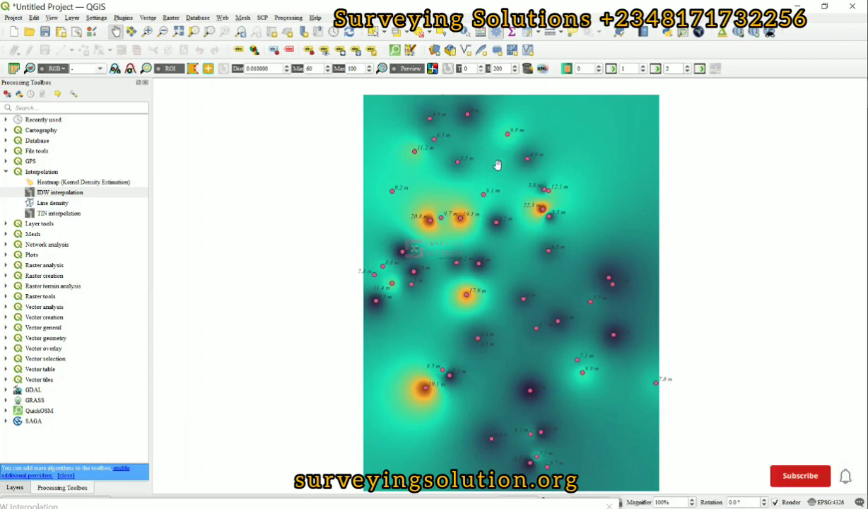
pyautogui.scroll(2, 497, 165)
pyautogui.scroll(-2, 357, 381)
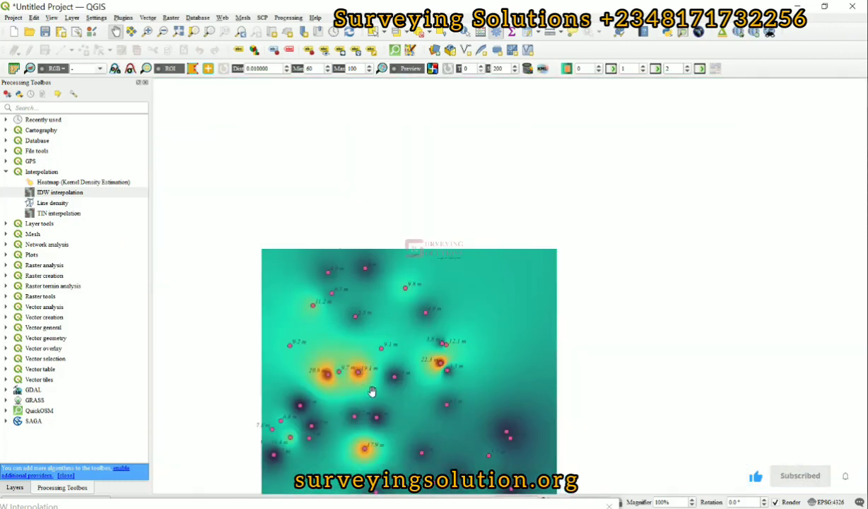
pyautogui.moveTo(372, 391); pyautogui.dragTo(448, 241)
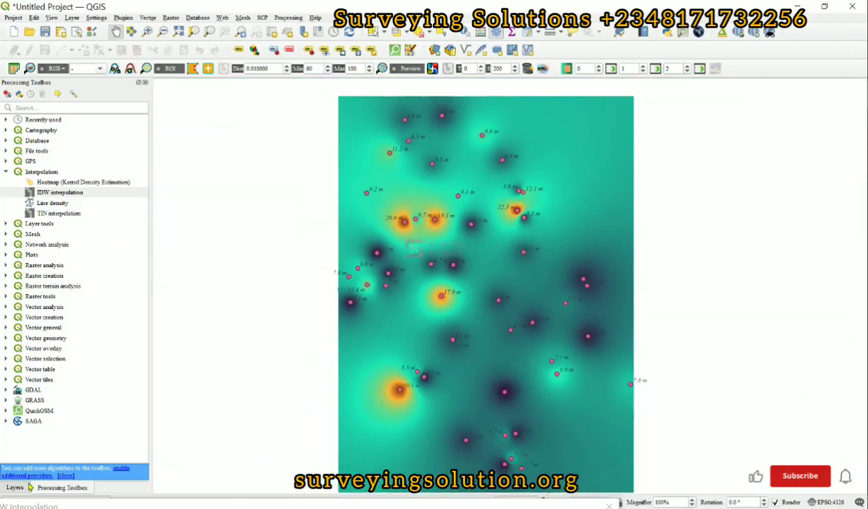
pyautogui.moveTo(43, 503); pyautogui.dragTo(226, 166)
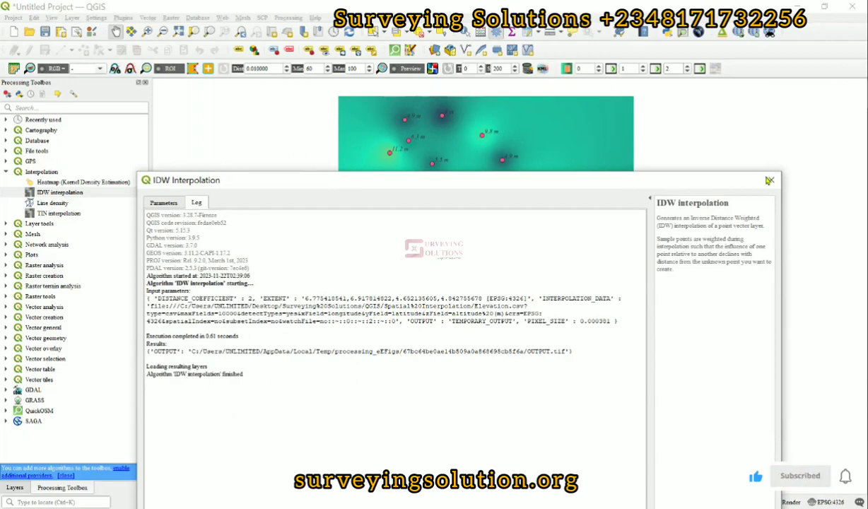
pyautogui.click(771, 180)
pyautogui.doubleClick(56, 214)
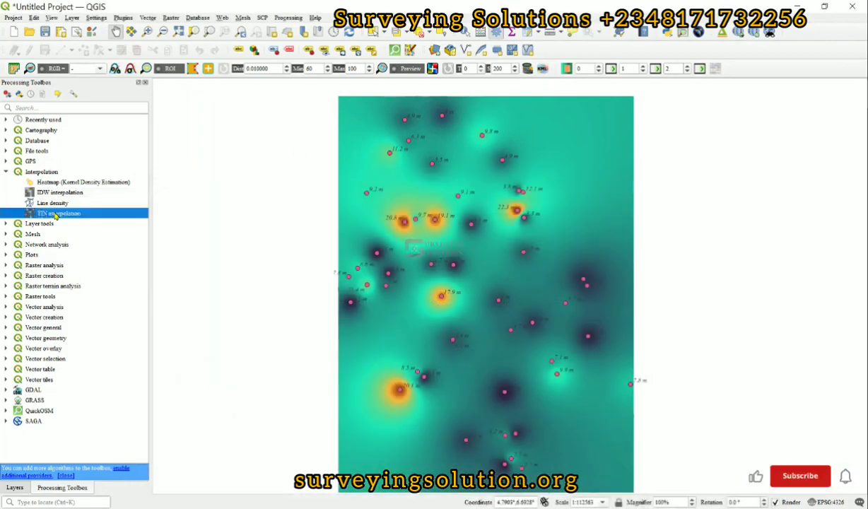
# Add the Elevation layer with altitude (m) as the interpolation attribute to the TIN input layers.
pyautogui.moveTo(362, 185); pyautogui.dragTo(332, 74)
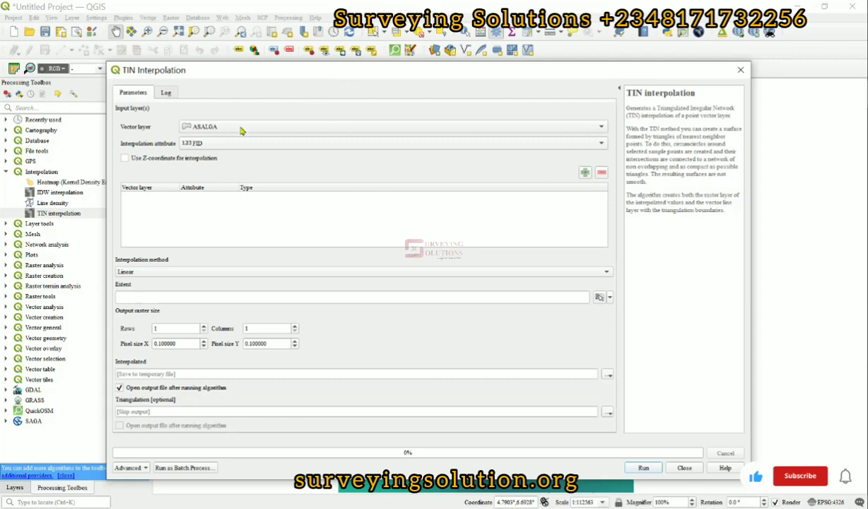
pyautogui.click(200, 127)
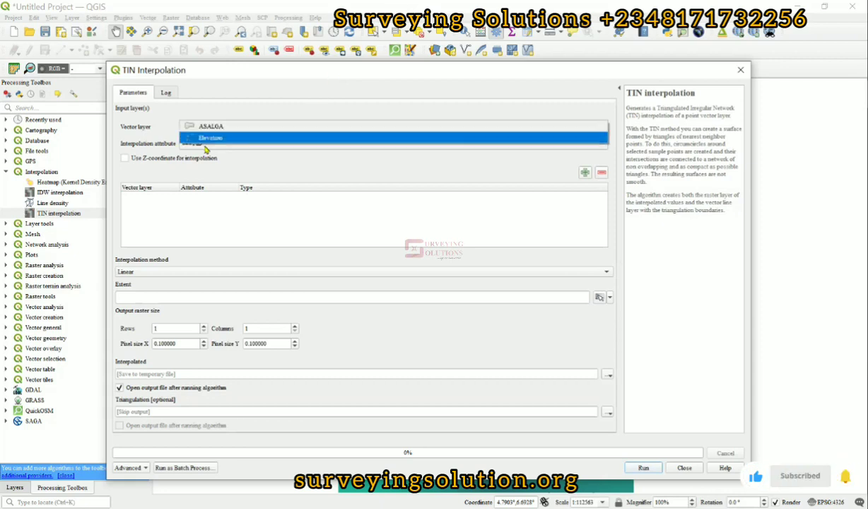
pyautogui.click(210, 138)
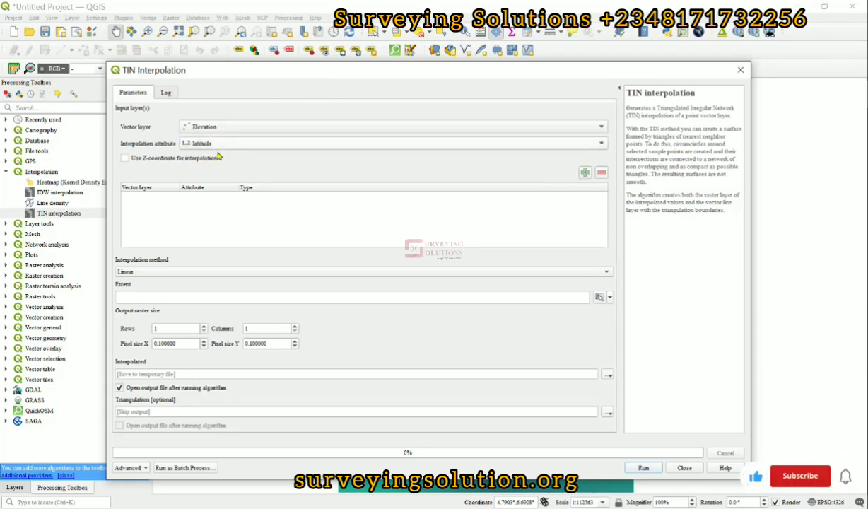
pyautogui.click(575, 142)
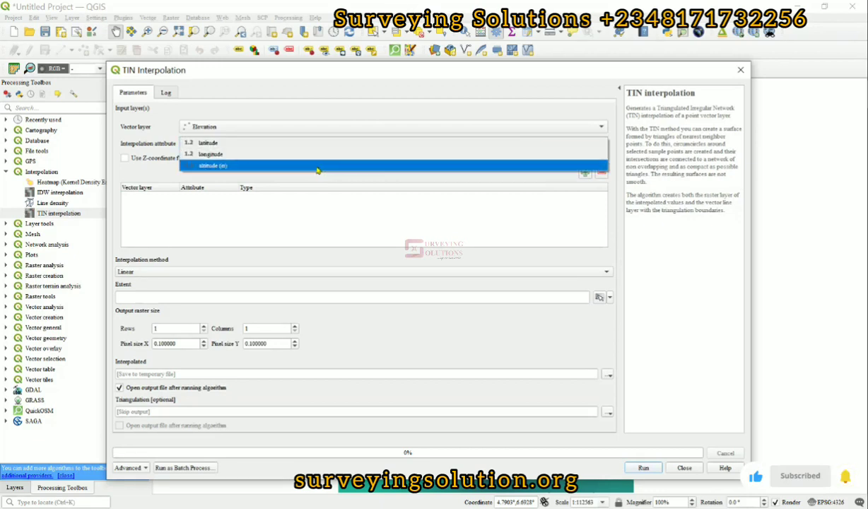
pyautogui.click(226, 164)
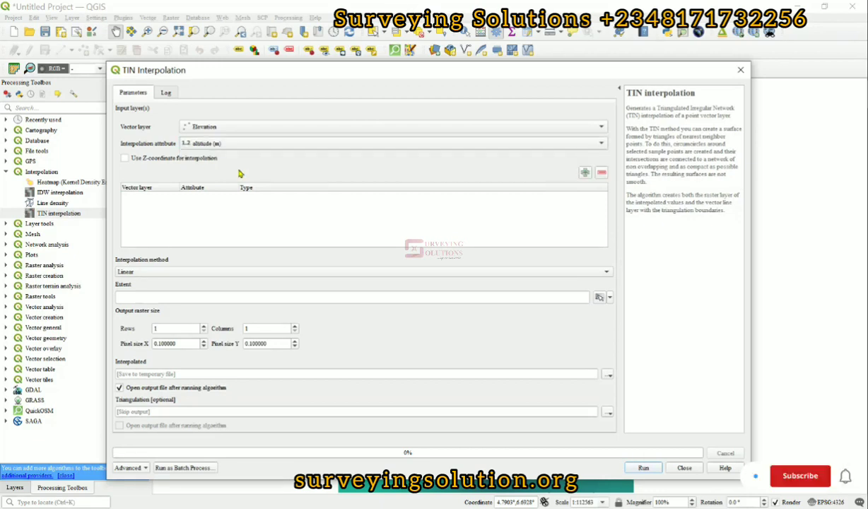
pyautogui.click(585, 173)
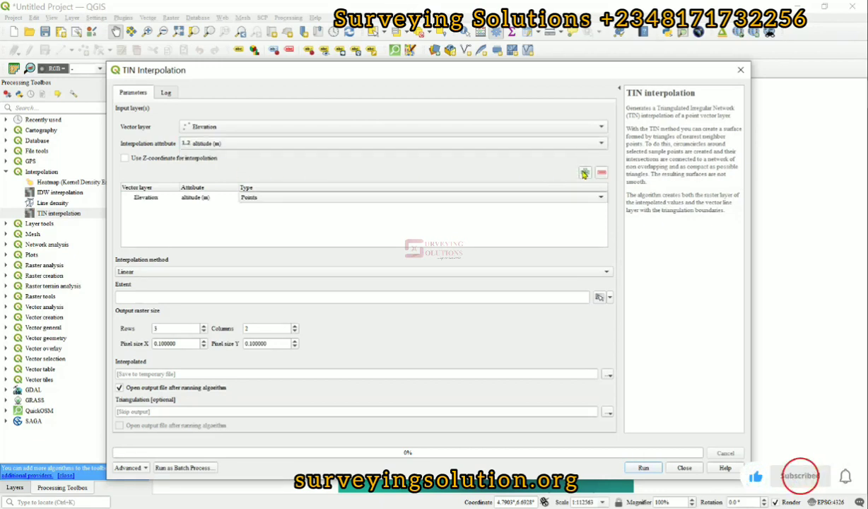
# Choose the Linear interpolation method and calculate the TIN extent from the ASALGA layer.
pyautogui.click(168, 274)
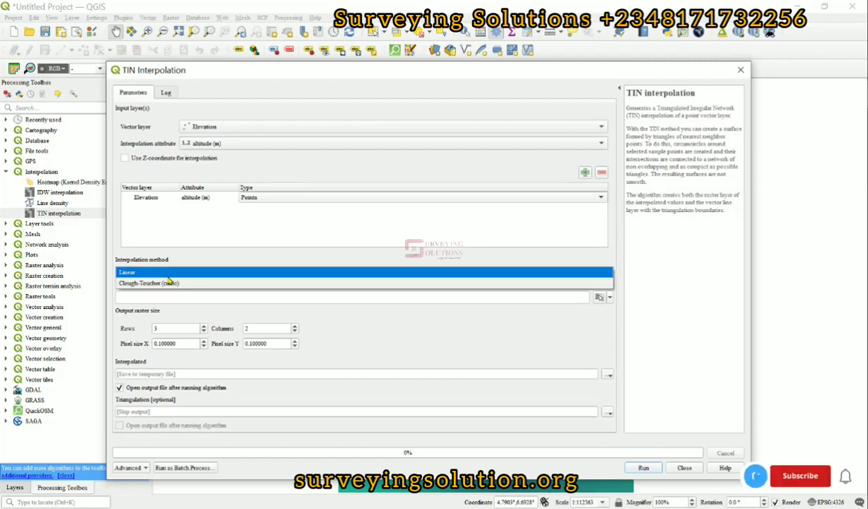
pyautogui.click(168, 278)
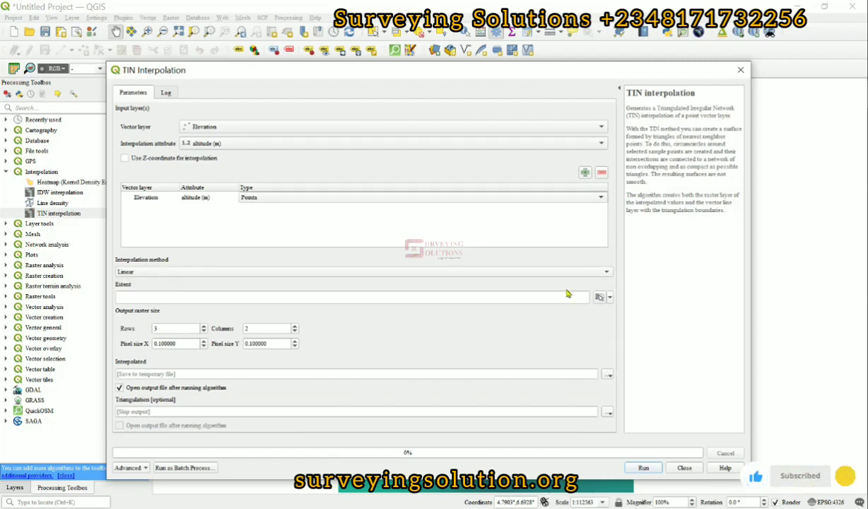
pyautogui.click(609, 297)
pyautogui.moveTo(615, 312)
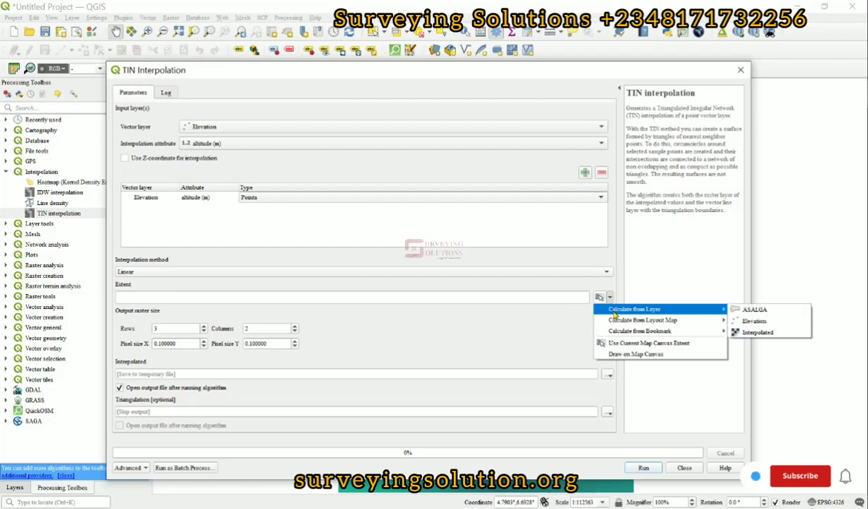
pyautogui.click(747, 311)
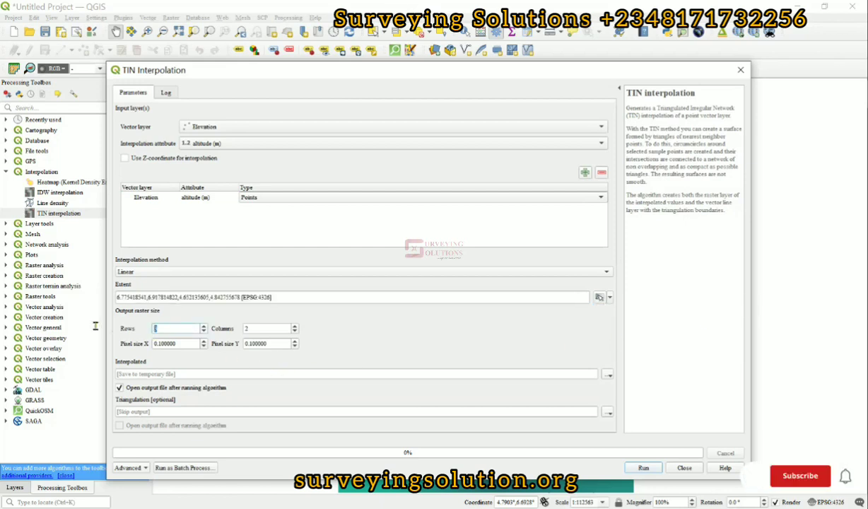
# Set the output raster to 500 rows, enable the Z-coordinate for interpolation, and run the TIN interpolation.
pyautogui.write('500')
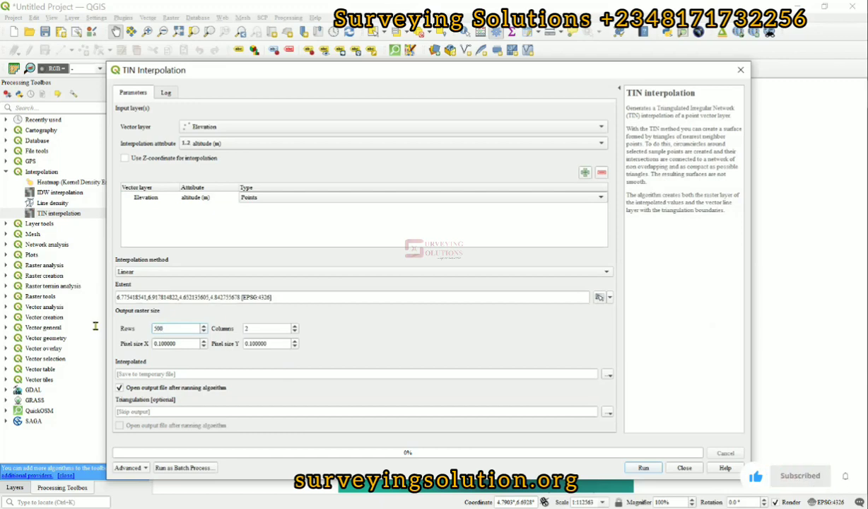
pyautogui.moveTo(210, 76); pyautogui.dragTo(183, 29)
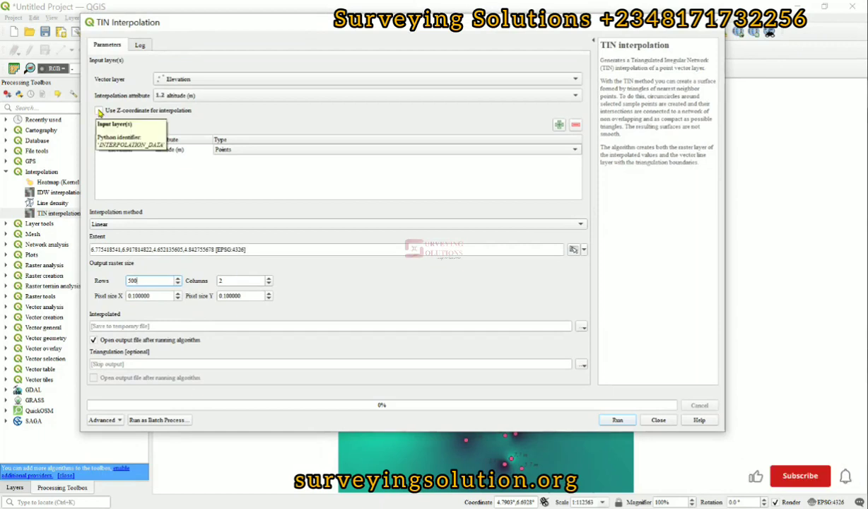
pyautogui.click(99, 111)
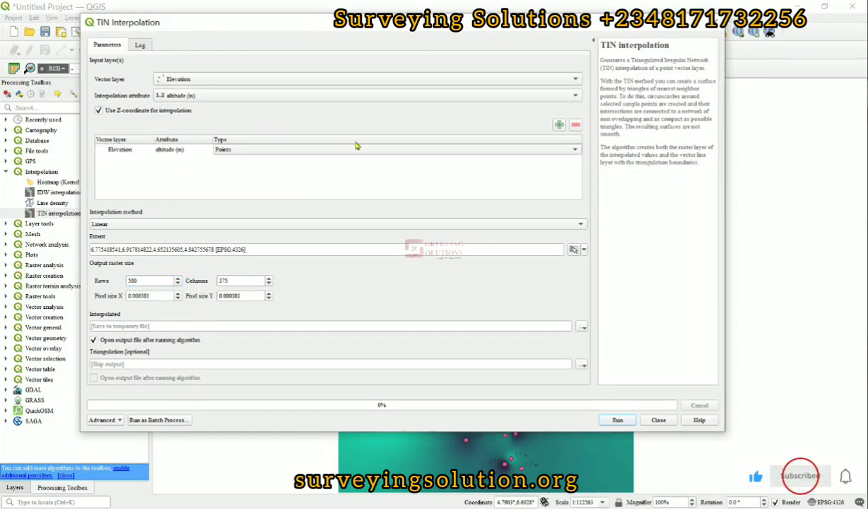
pyautogui.click(613, 421)
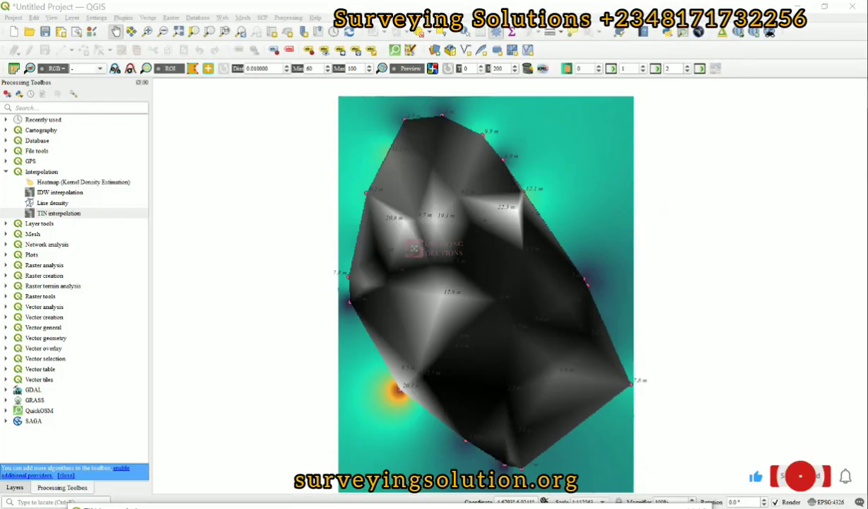
# Render the new TIN raster as singleband pseudocolor with a label precision of 2.
pyautogui.click(16, 488)
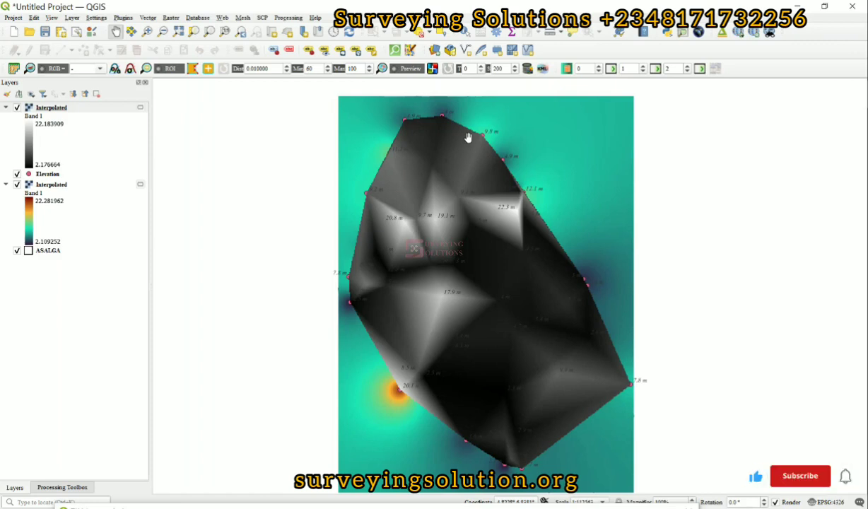
pyautogui.doubleClick(56, 108)
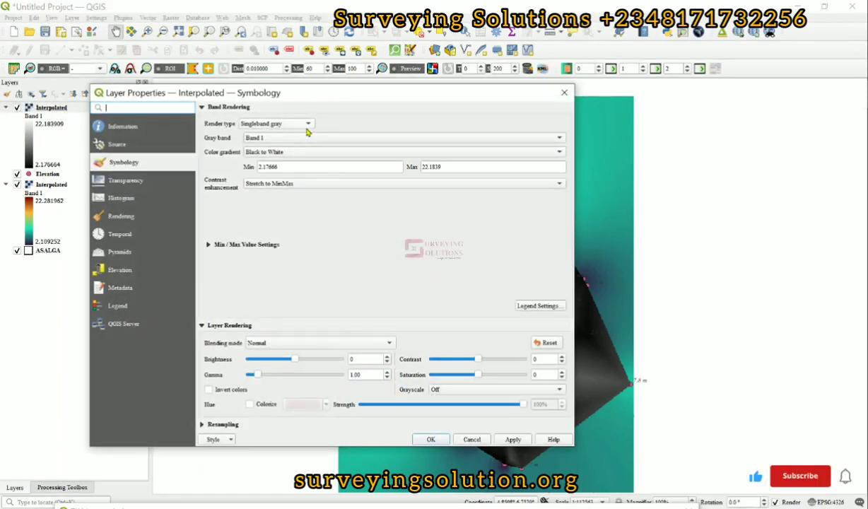
pyautogui.click(296, 124)
pyautogui.click(297, 138)
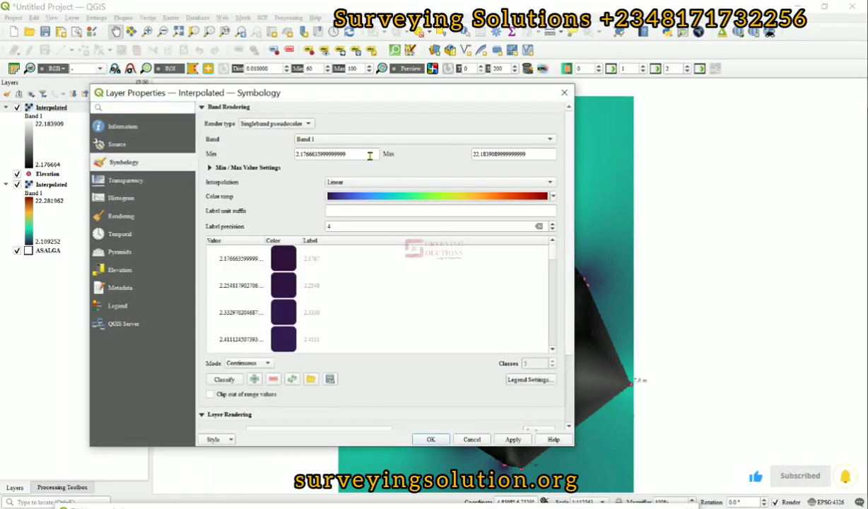
pyautogui.doubleClick(330, 226)
pyautogui.write('2')
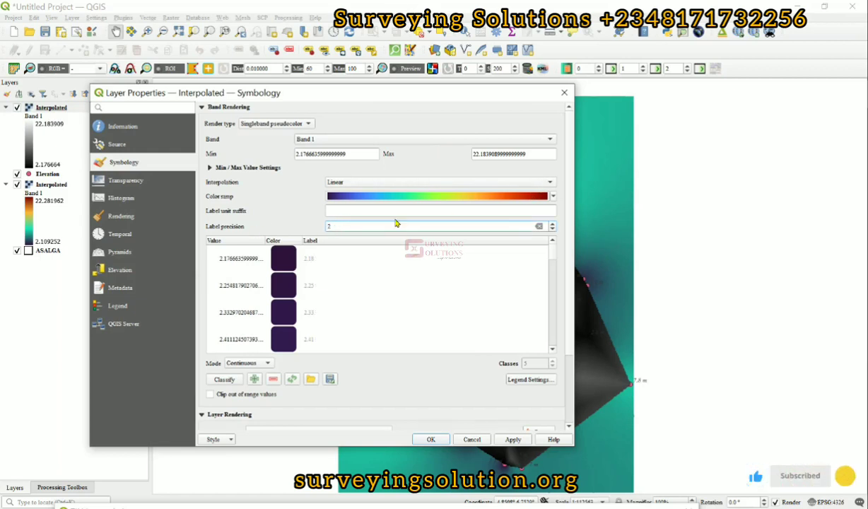
# Classify the TIN raster with the Turbo color ramp in Equal Interval mode with 4 classes, apply it and close the properties.
pyautogui.click(556, 197)
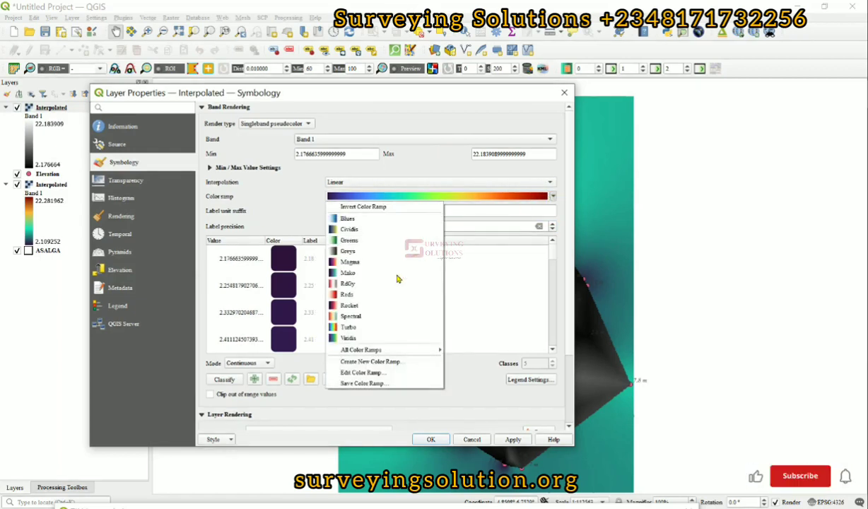
pyautogui.click(368, 330)
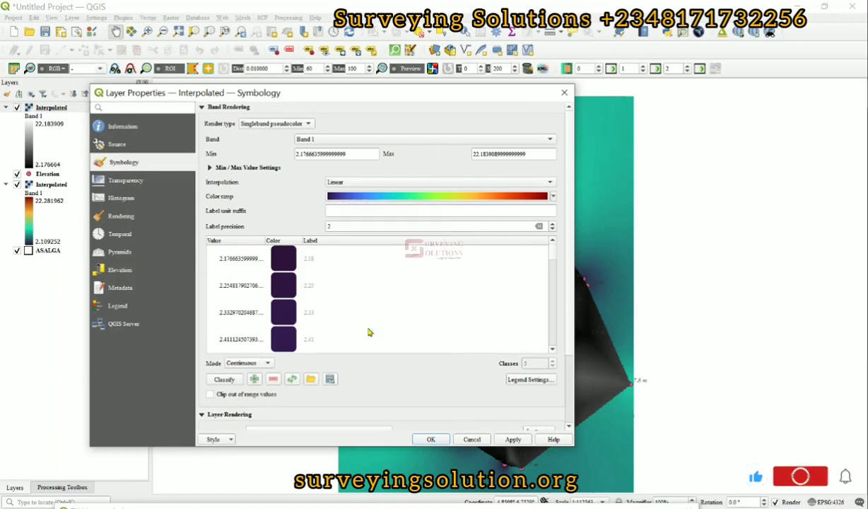
pyautogui.click(243, 363)
pyautogui.click(244, 374)
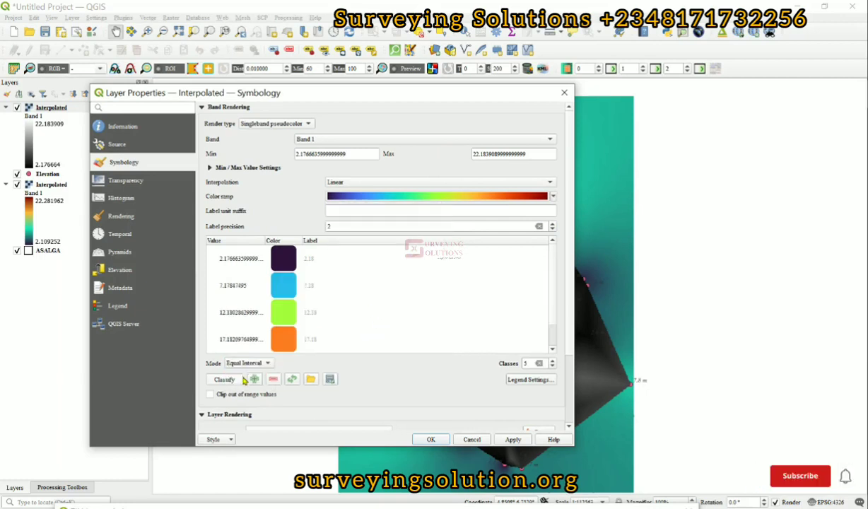
pyautogui.moveTo(527, 363); pyautogui.dragTo(491, 364)
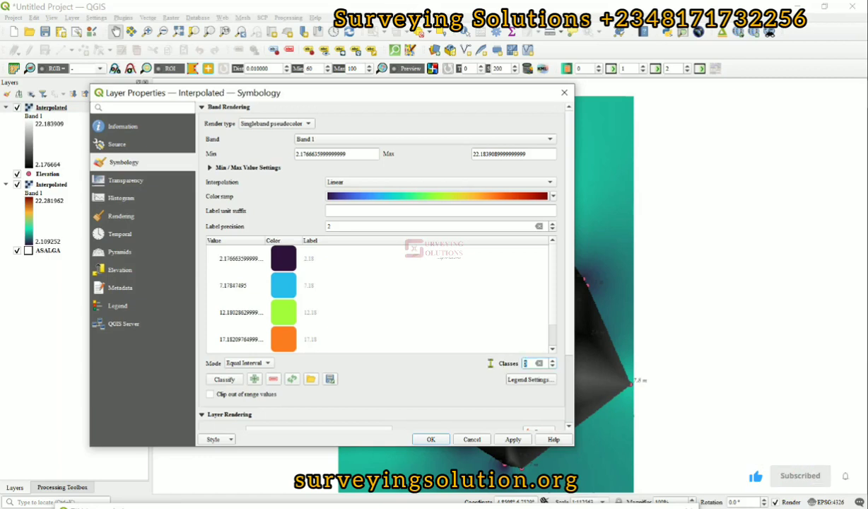
pyautogui.write('4')
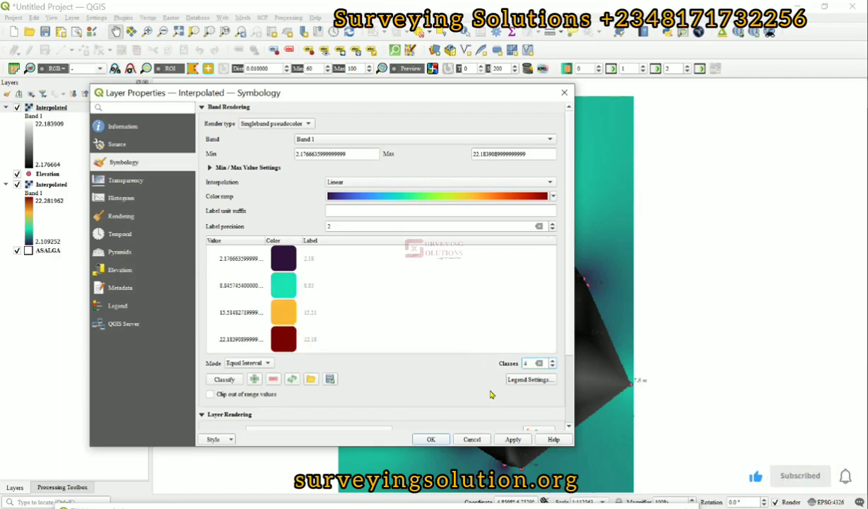
pyautogui.click(512, 439)
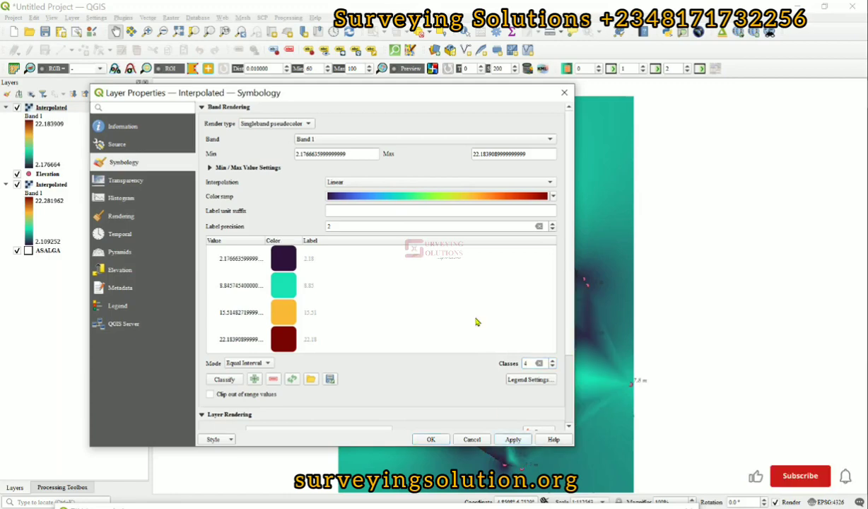
pyautogui.moveTo(389, 85); pyautogui.dragTo(204, 504)
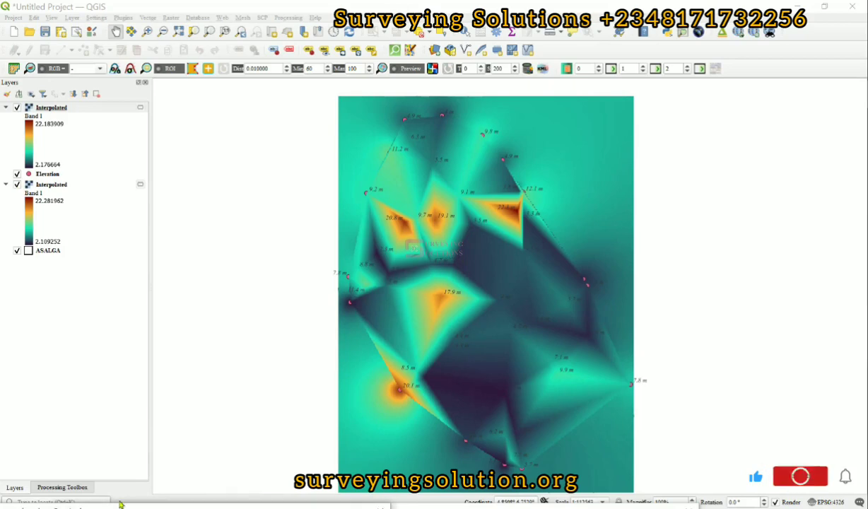
pyautogui.moveTo(120, 507); pyautogui.dragTo(460, 139)
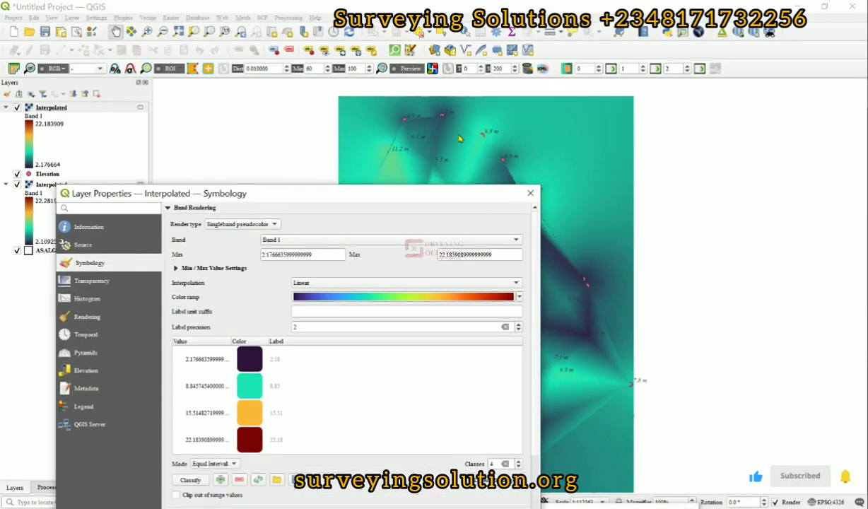
pyautogui.click(529, 193)
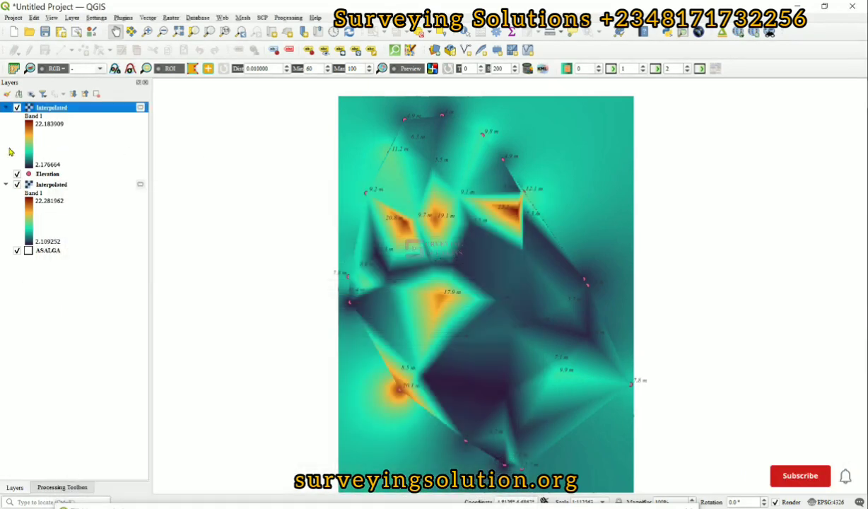
# Hide the IDW raster and examine the TIN surface against the labelled elevation points and the ASALGA boundary.
pyautogui.click(17, 184)
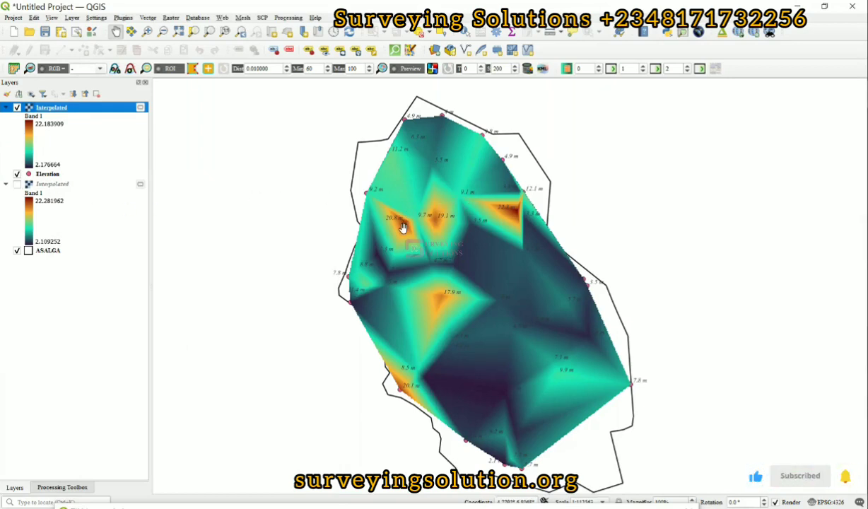
pyautogui.scroll(3, 402, 227)
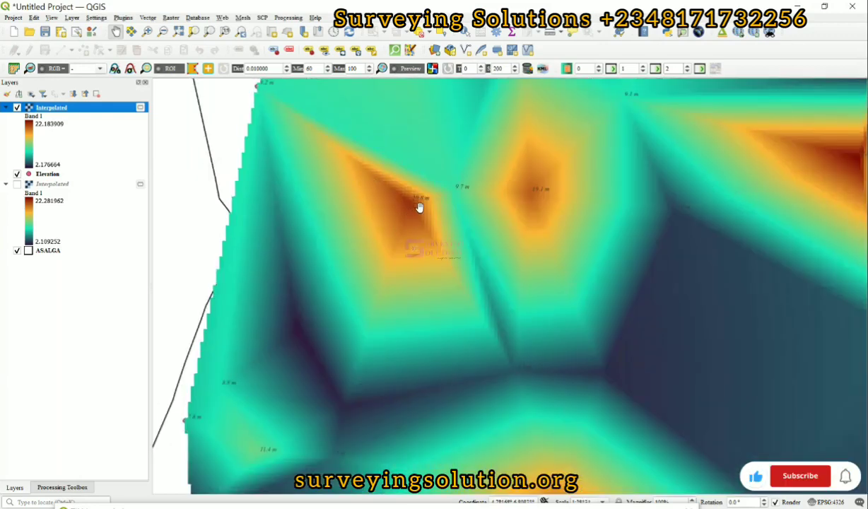
pyautogui.scroll(-2, 412, 221)
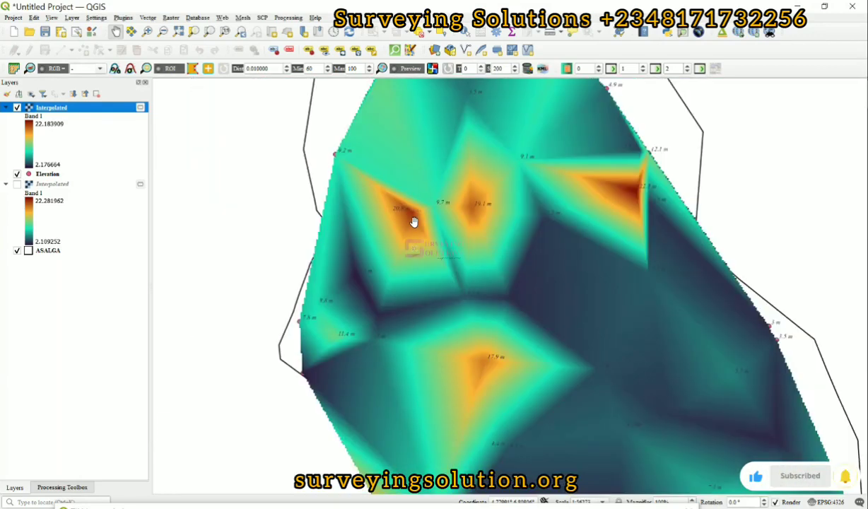
pyautogui.scroll(-2, 413, 221)
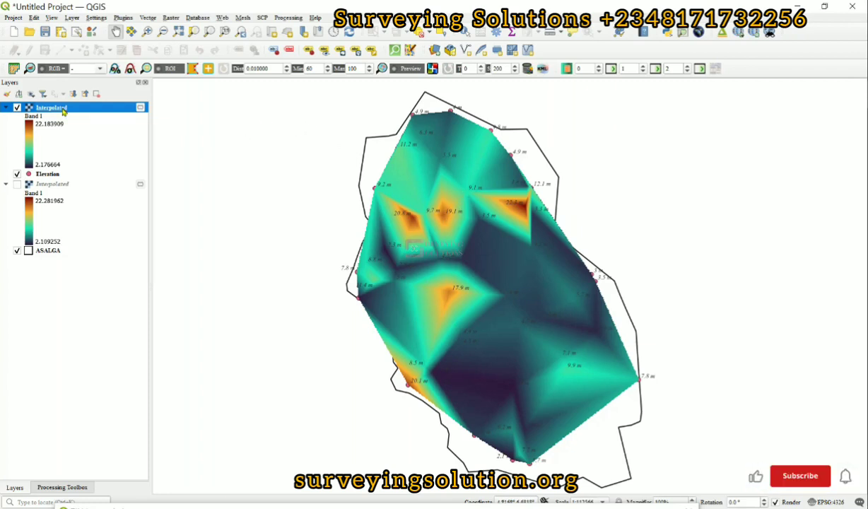
pyautogui.click(61, 488)
pyautogui.click(47, 193)
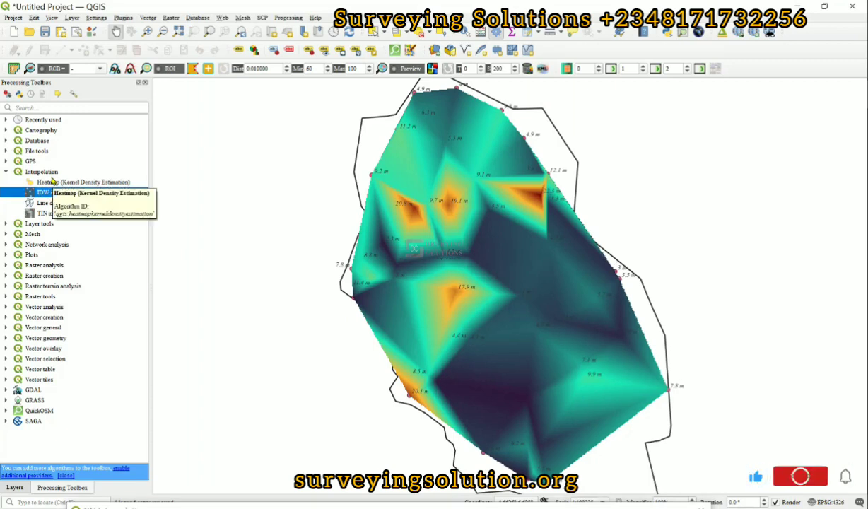
pyautogui.click(14, 486)
pyautogui.click(48, 253)
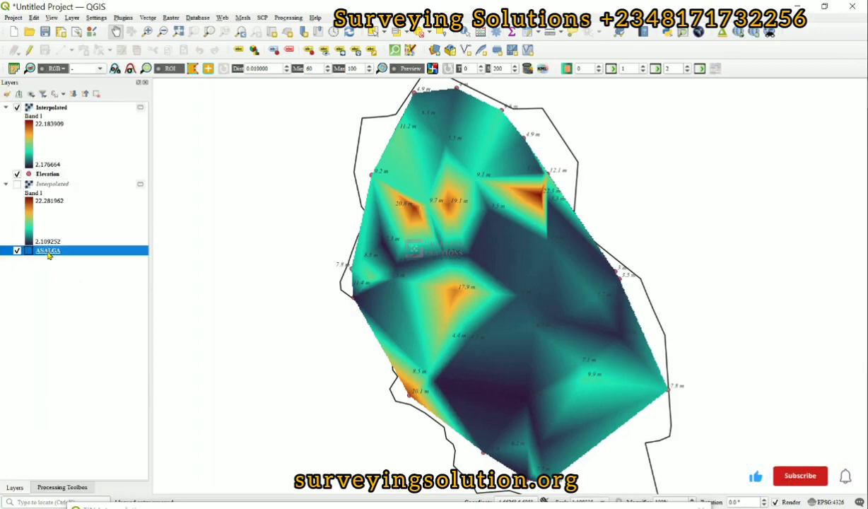
pyautogui.rightClick(48, 254)
pyautogui.click(94, 7)
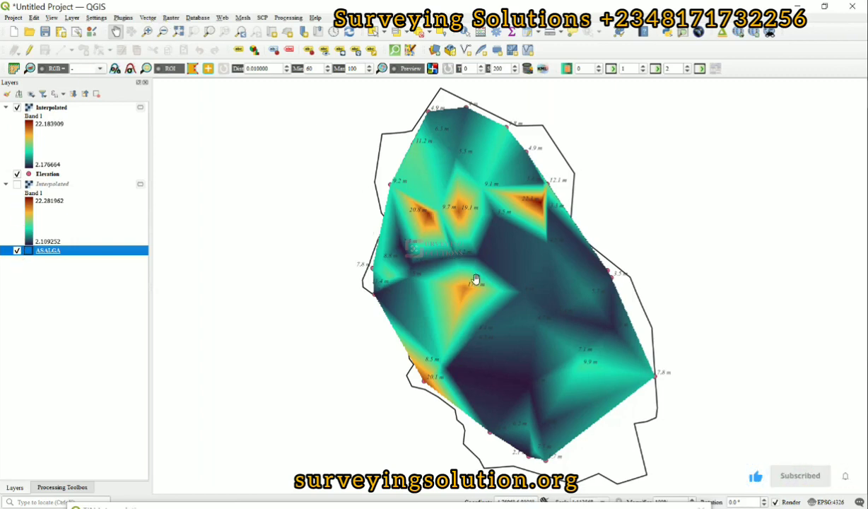
# Show the IDW raster instead of the TIN raster and open the Contour extraction tool.
pyautogui.click(17, 183)
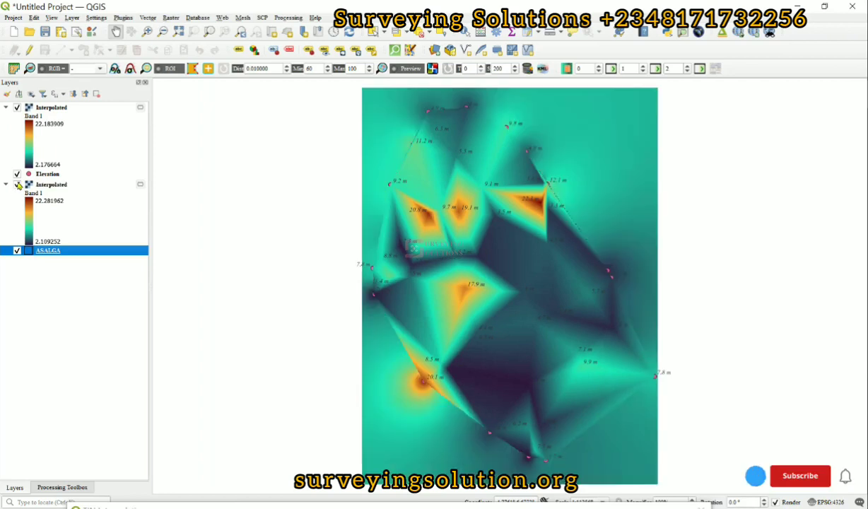
pyautogui.click(17, 107)
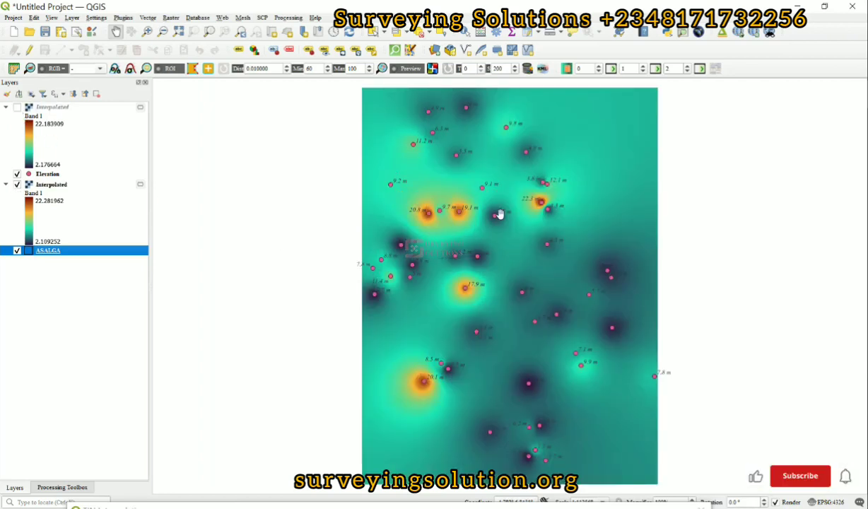
pyautogui.click(172, 18)
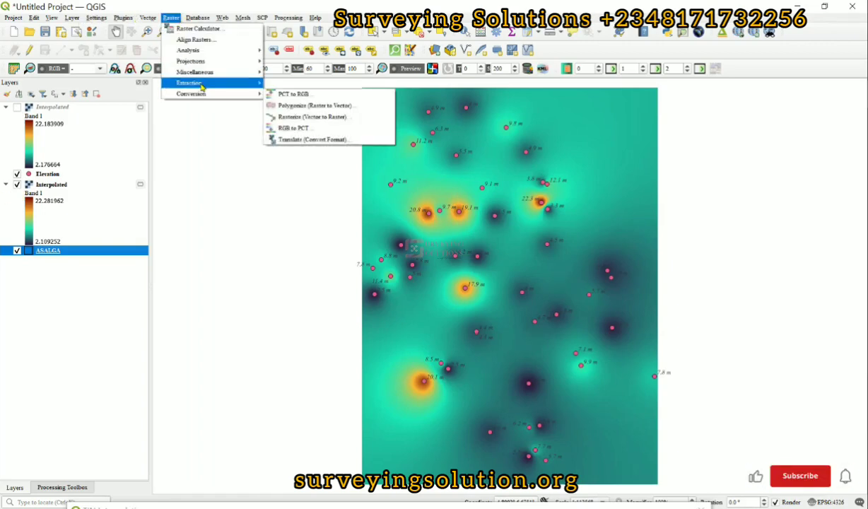
pyautogui.moveTo(202, 85)
pyautogui.click(286, 106)
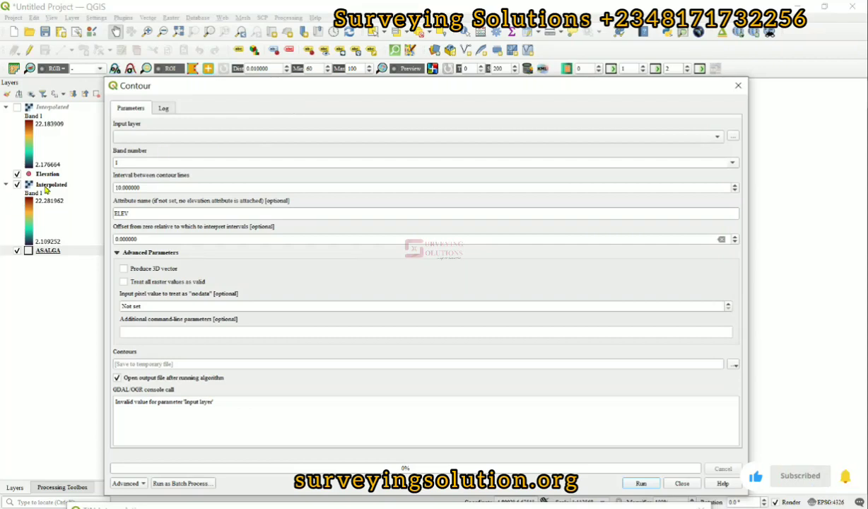
# Generate contours from the IDW raster with an interval of 1 between contour lines, and move the dialog off the map.
pyautogui.moveTo(46, 189); pyautogui.dragTo(188, 146)
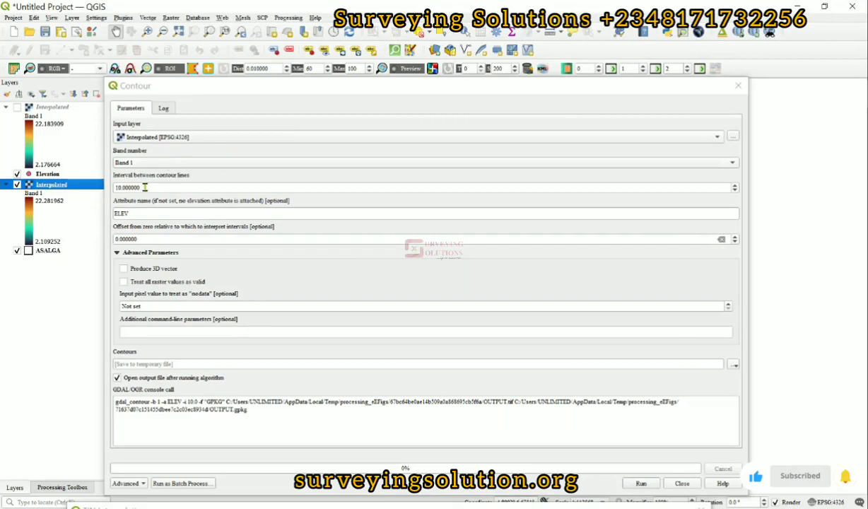
pyautogui.moveTo(145, 187); pyautogui.dragTo(85, 182)
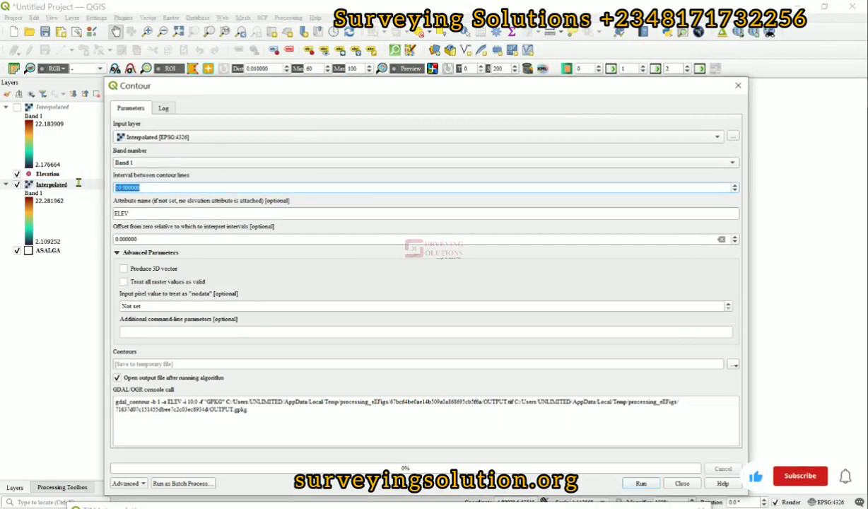
pyautogui.write('1')
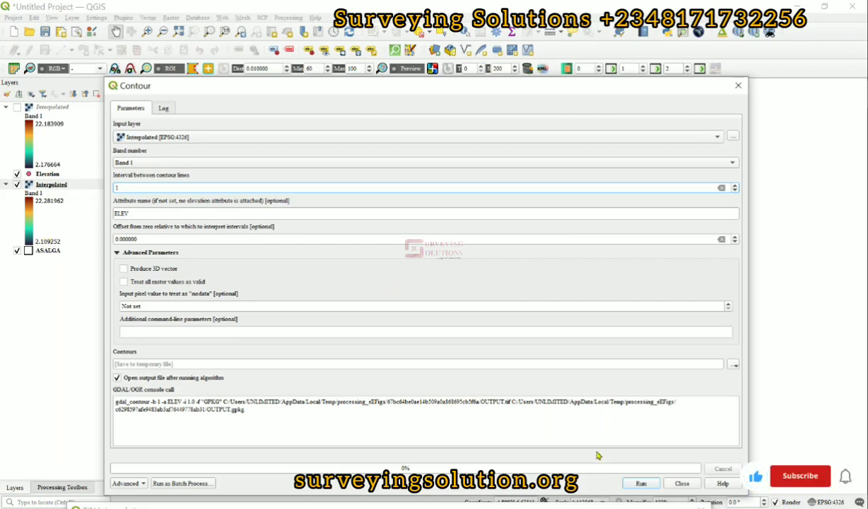
pyautogui.click(639, 483)
pyautogui.moveTo(305, 86); pyautogui.dragTo(172, 508)
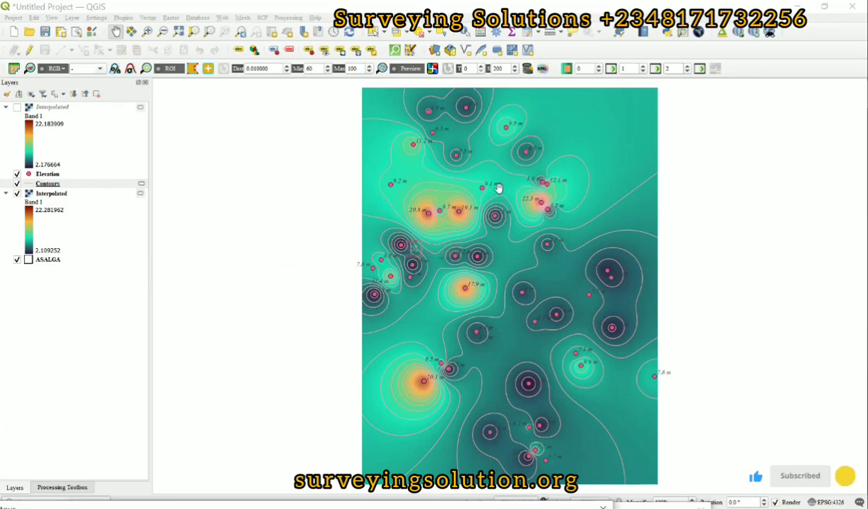
# Style the Contours layer's lines in red with a width of 0.5 millimetres, apply it and close the properties.
pyautogui.doubleClick(27, 184)
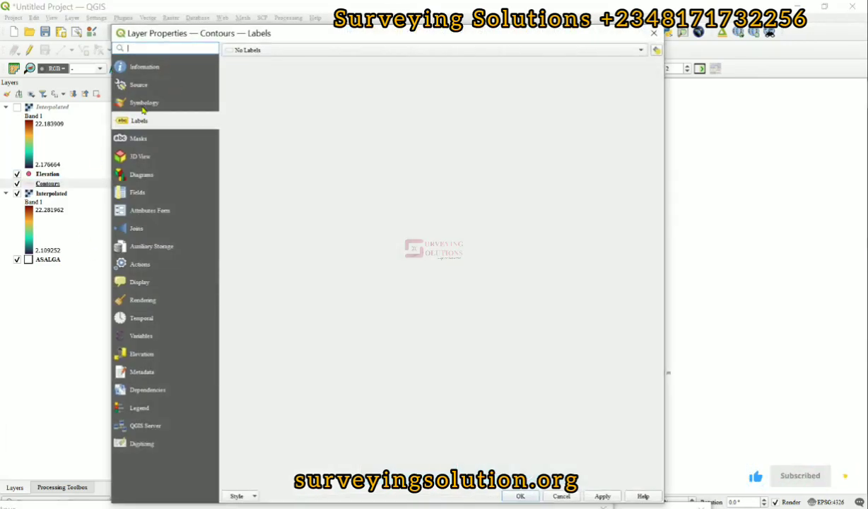
pyautogui.click(142, 104)
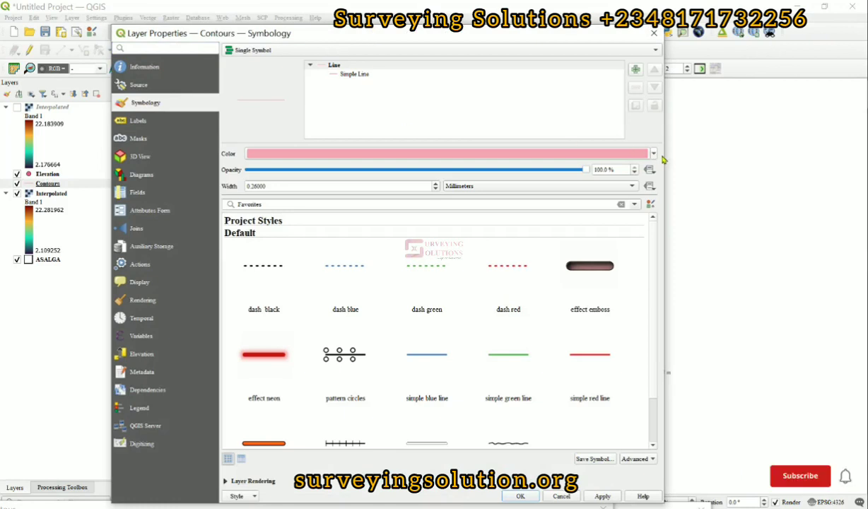
pyautogui.click(612, 155)
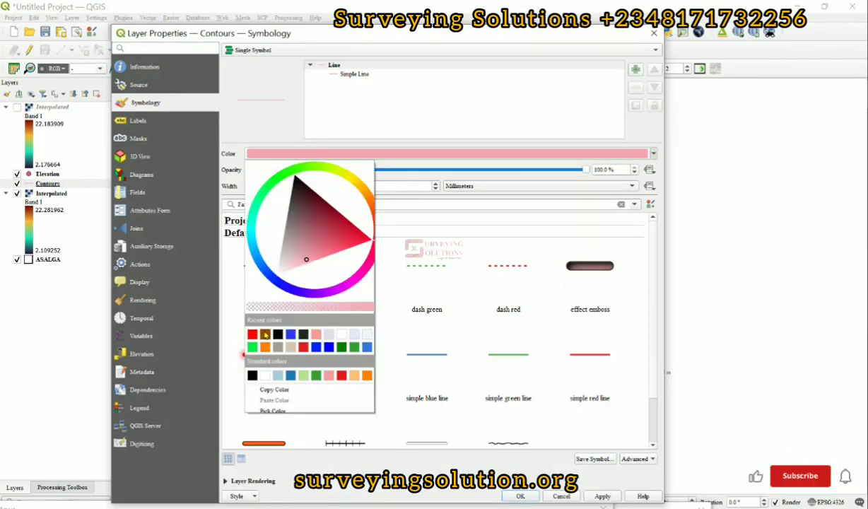
pyautogui.click(252, 333)
pyautogui.moveTo(277, 186); pyautogui.dragTo(240, 185)
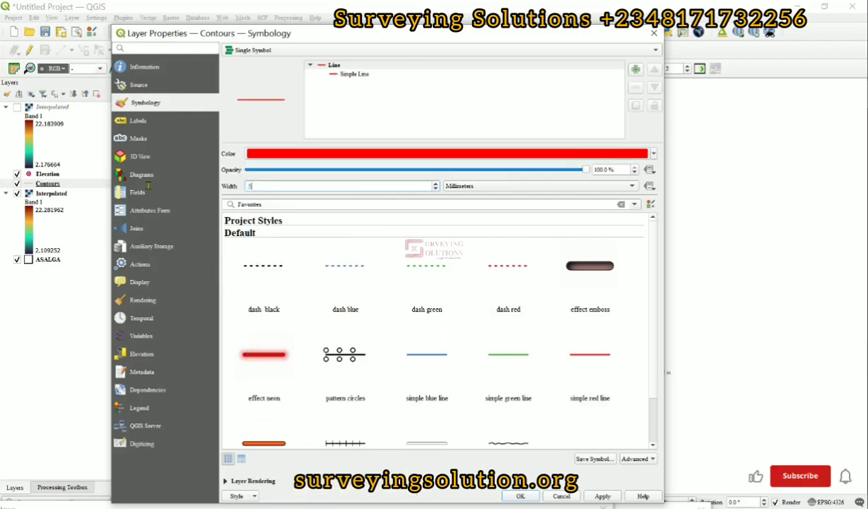
pyautogui.click(601, 496)
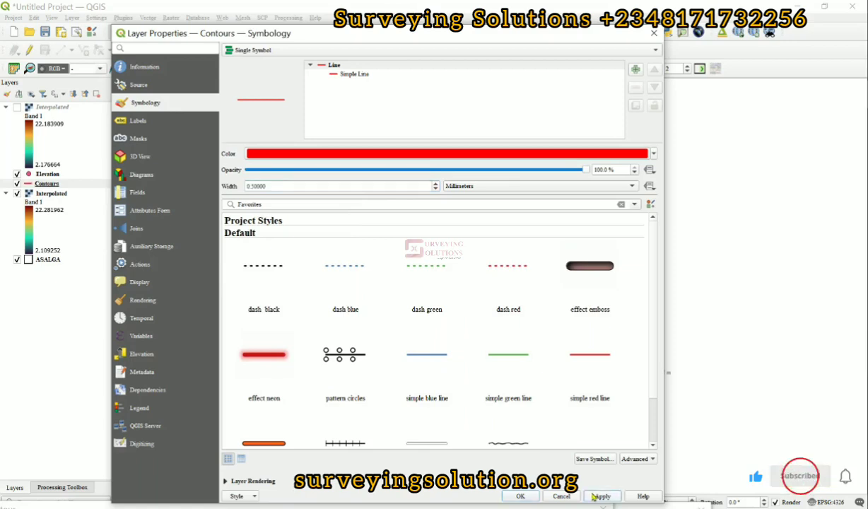
pyautogui.click(520, 496)
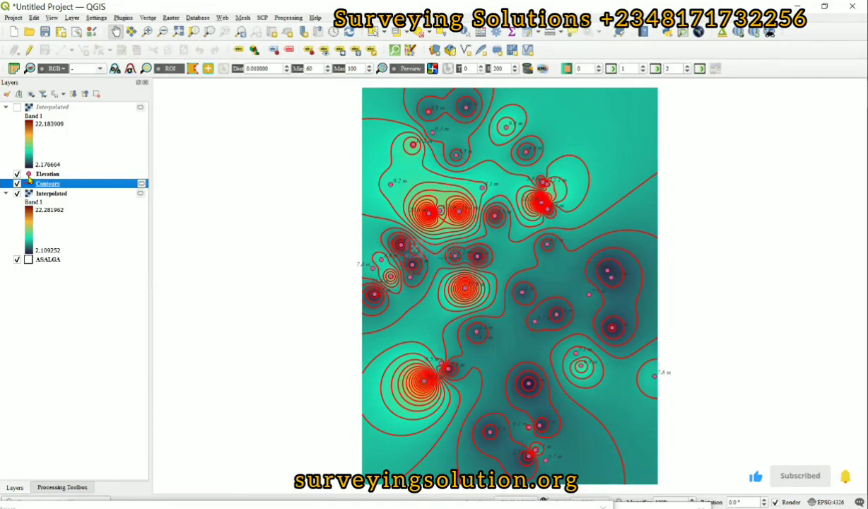
# Examine the Contours attribute table for the field holding the contour elevations, and close it.
pyautogui.rightClick(39, 182)
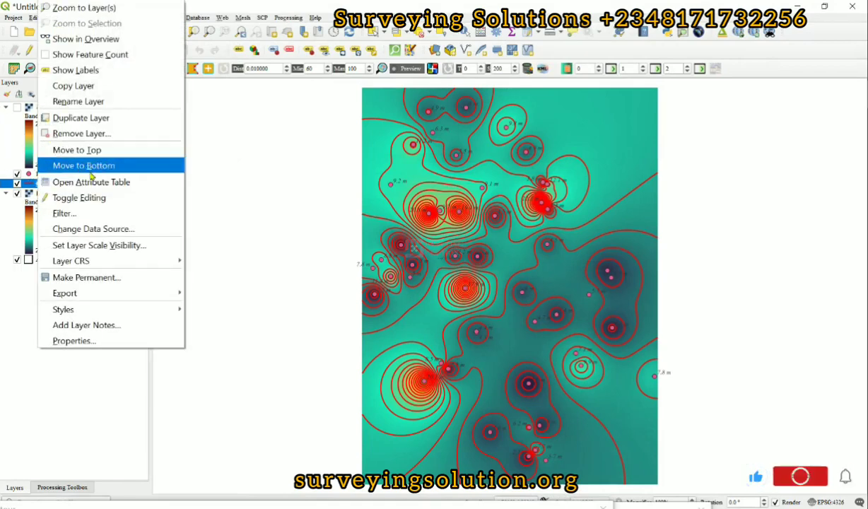
pyautogui.click(91, 182)
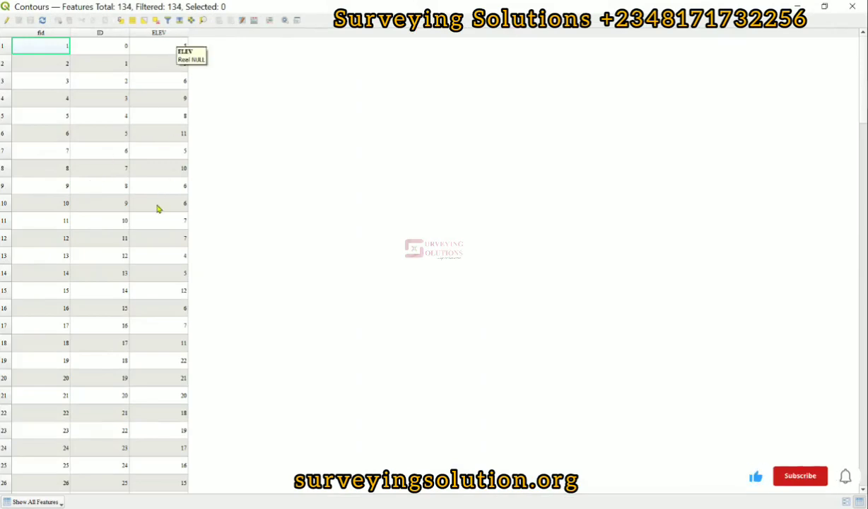
pyautogui.click(847, 9)
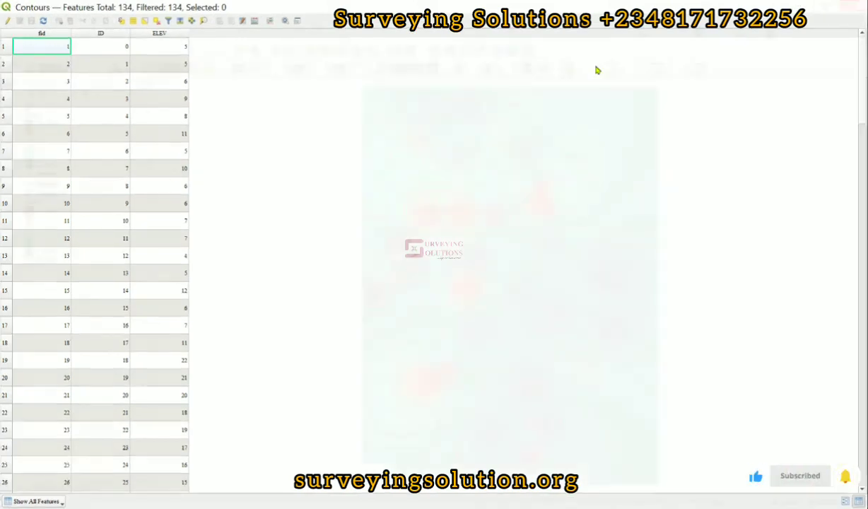
# Turn on Single Labels for the Contours layer using the ELEV field as the label value.
pyautogui.rightClick(42, 187)
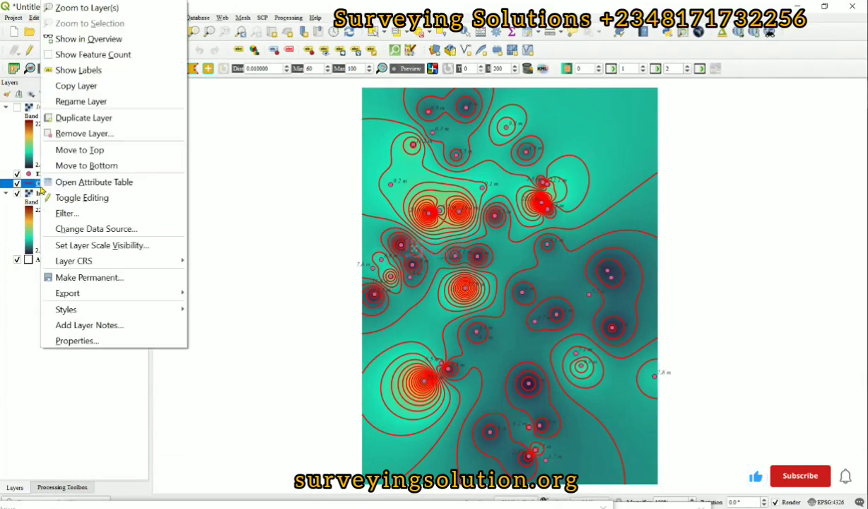
pyautogui.click(77, 341)
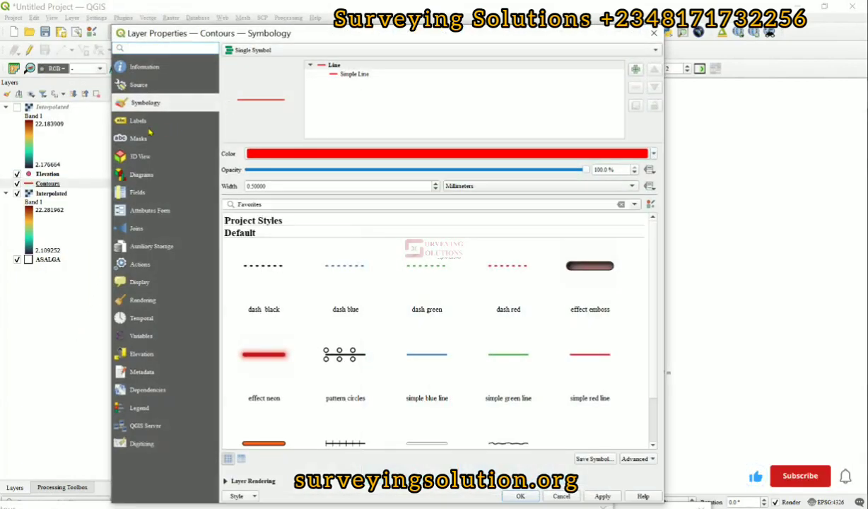
pyautogui.click(139, 121)
pyautogui.click(341, 49)
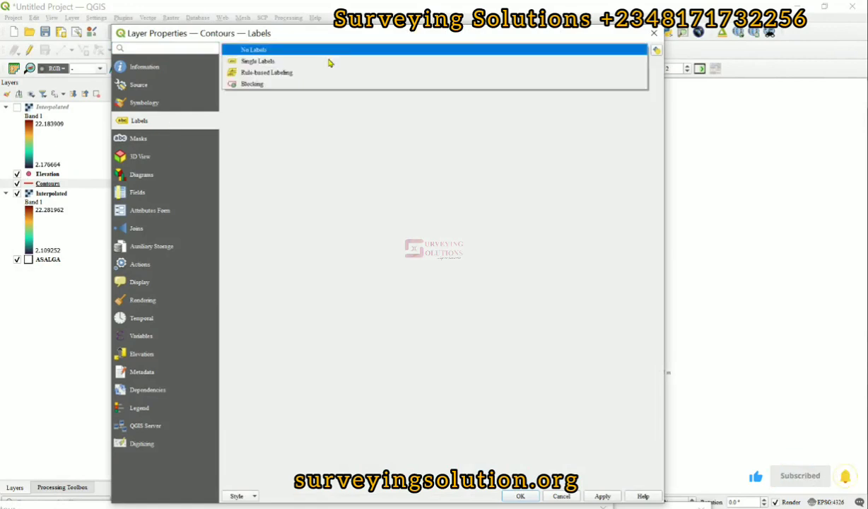
pyautogui.click(318, 62)
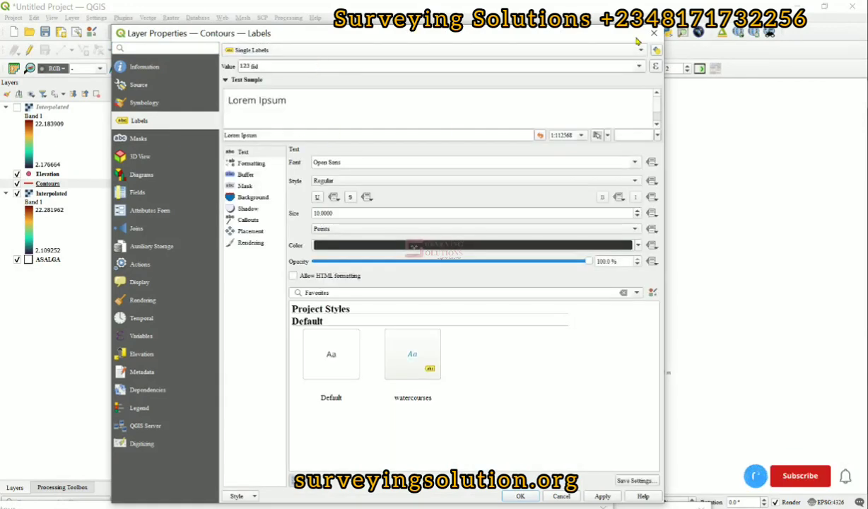
pyautogui.click(318, 67)
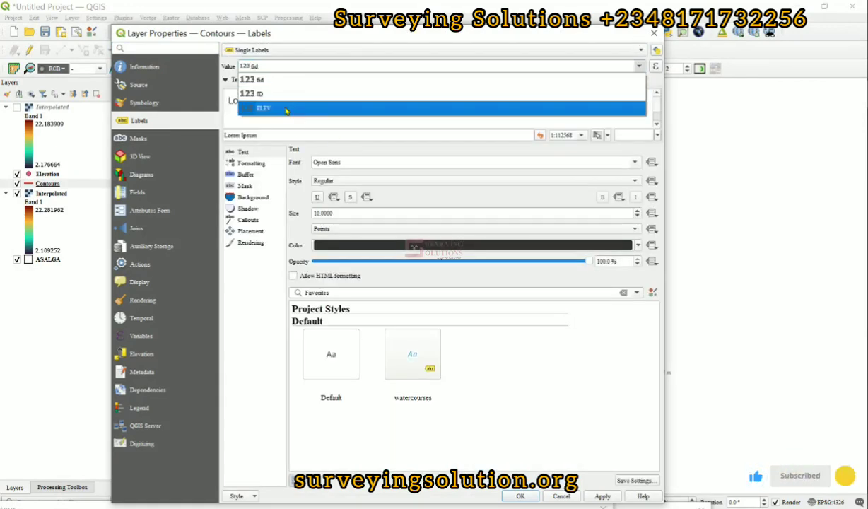
pyautogui.click(287, 109)
# Format the contour labels in Times New Roman, Bold Italic, size 5 points, with white text.
pyautogui.click(346, 164)
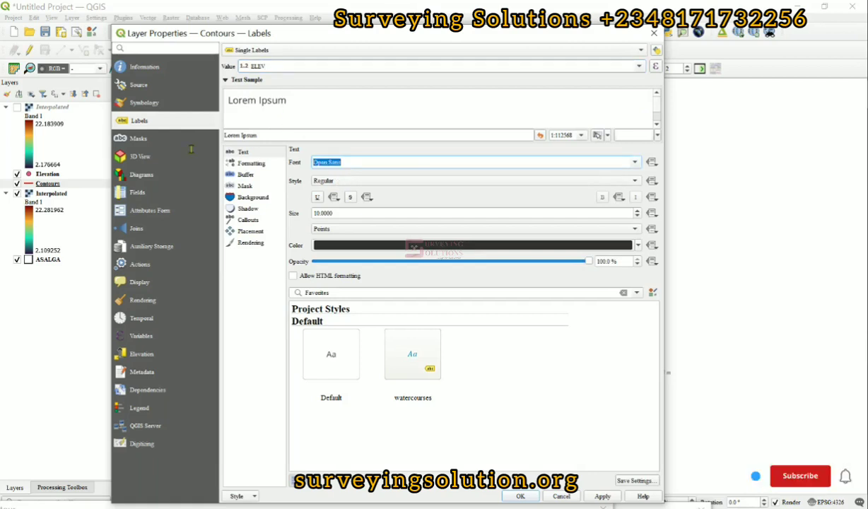
pyautogui.write('times New Roman')
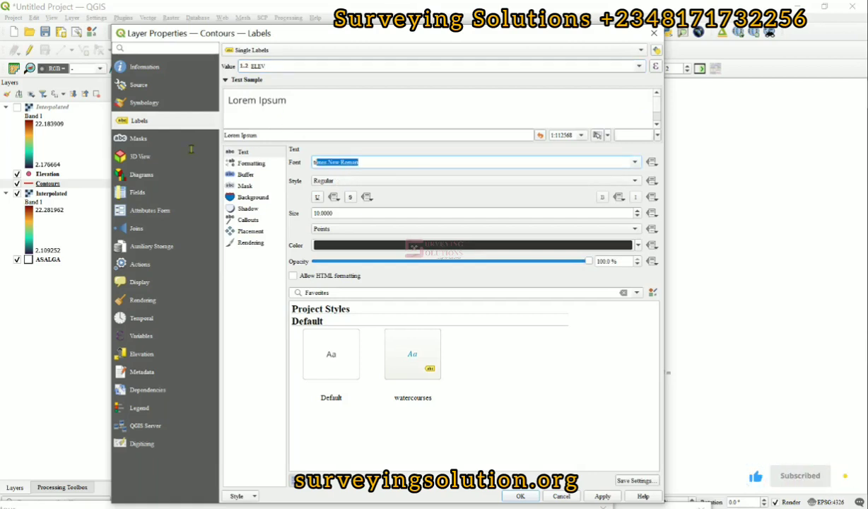
pyautogui.click(364, 182)
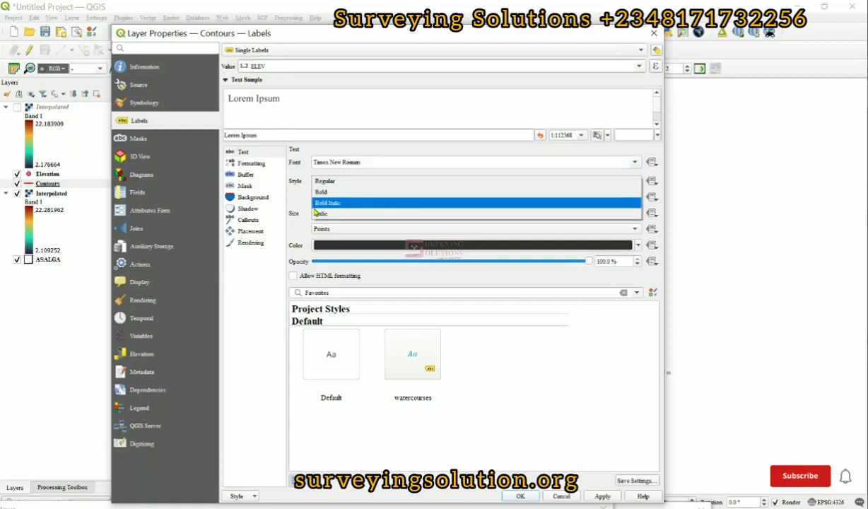
pyautogui.click(338, 204)
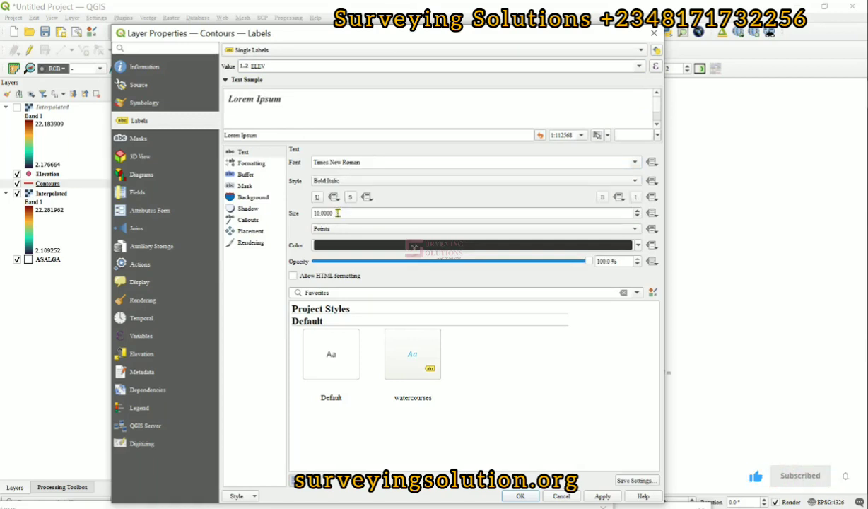
pyautogui.moveTo(329, 212); pyautogui.dragTo(198, 205)
pyautogui.write('5')
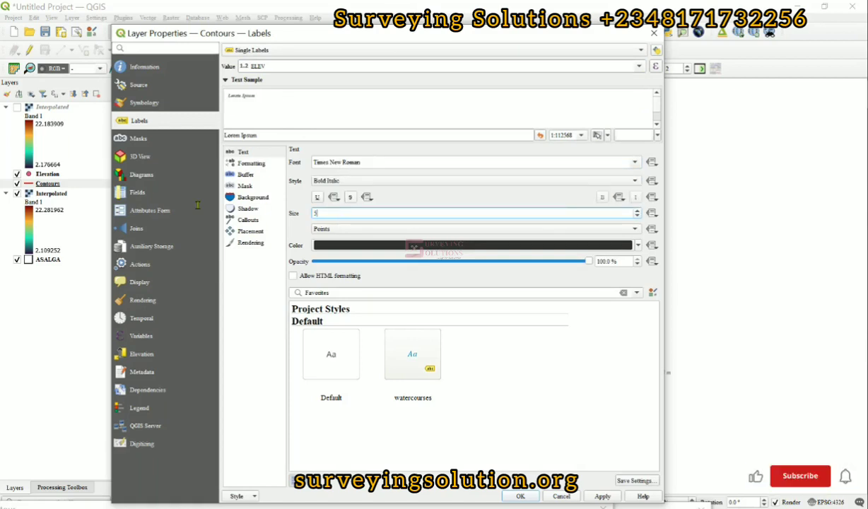
pyautogui.click(637, 246)
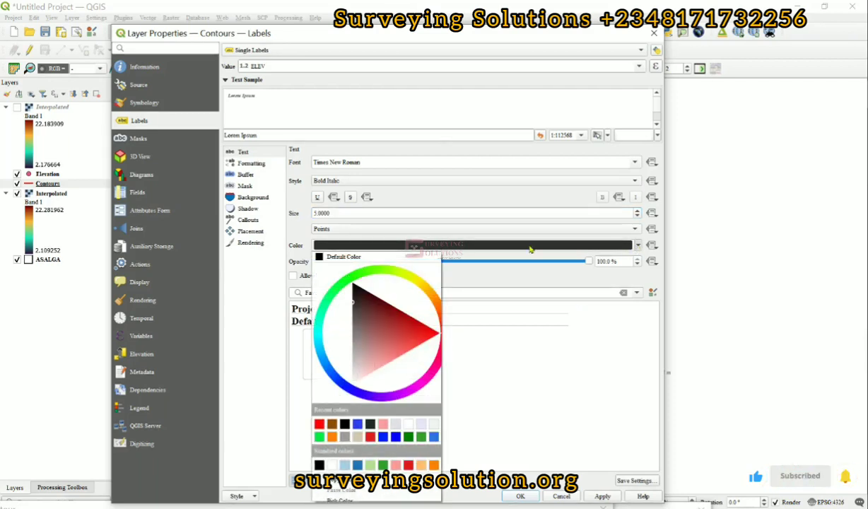
pyautogui.click(408, 425)
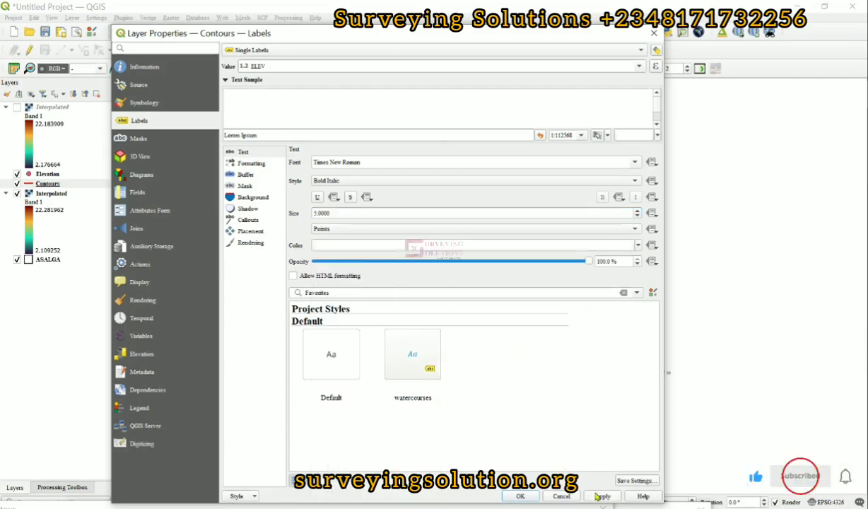
# Set the contour label size to 10 points, apply it and move the properties dialog off the map.
pyautogui.moveTo(408, 36); pyautogui.dragTo(417, 62)
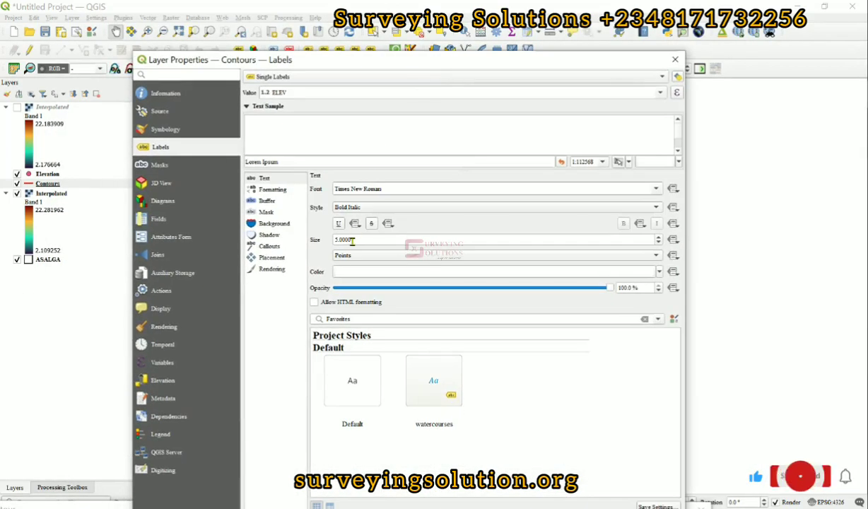
pyautogui.moveTo(360, 239); pyautogui.dragTo(259, 234)
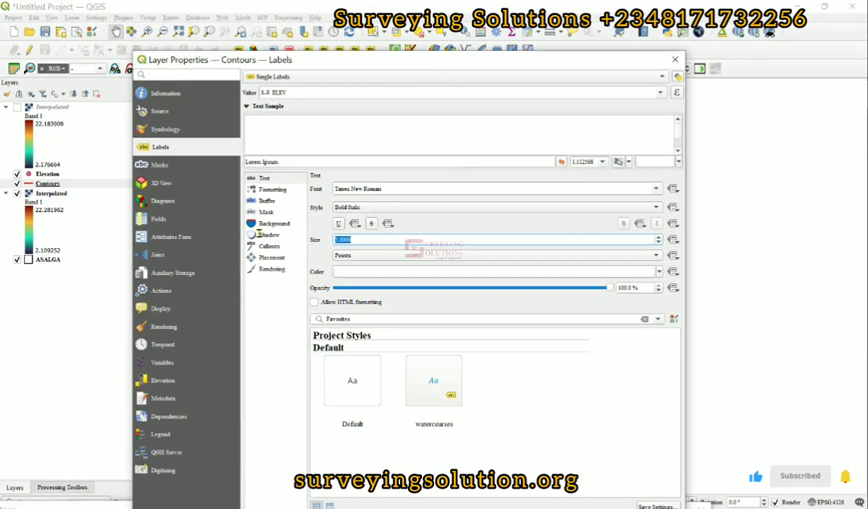
pyautogui.write('10')
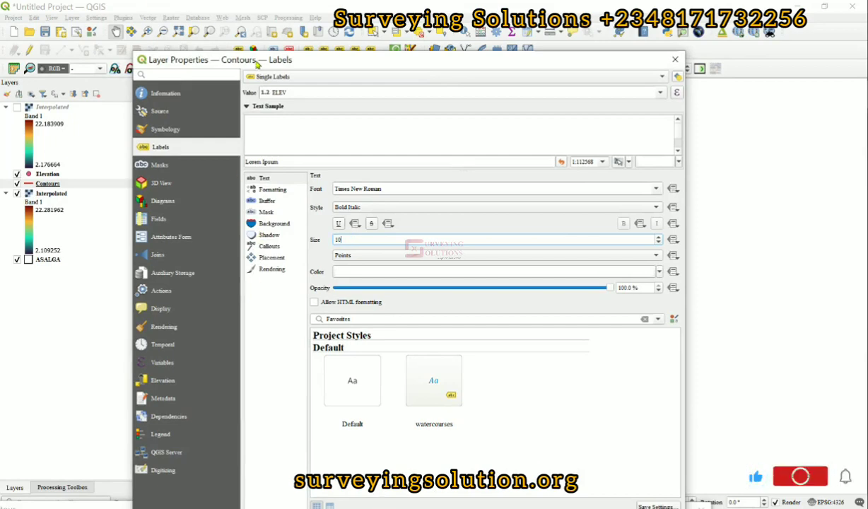
pyautogui.moveTo(259, 63); pyautogui.dragTo(218, 16)
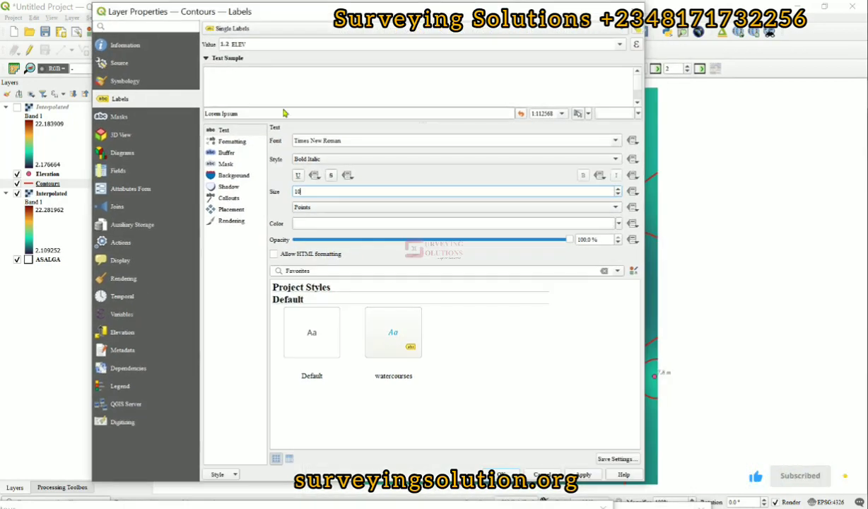
pyautogui.click(583, 475)
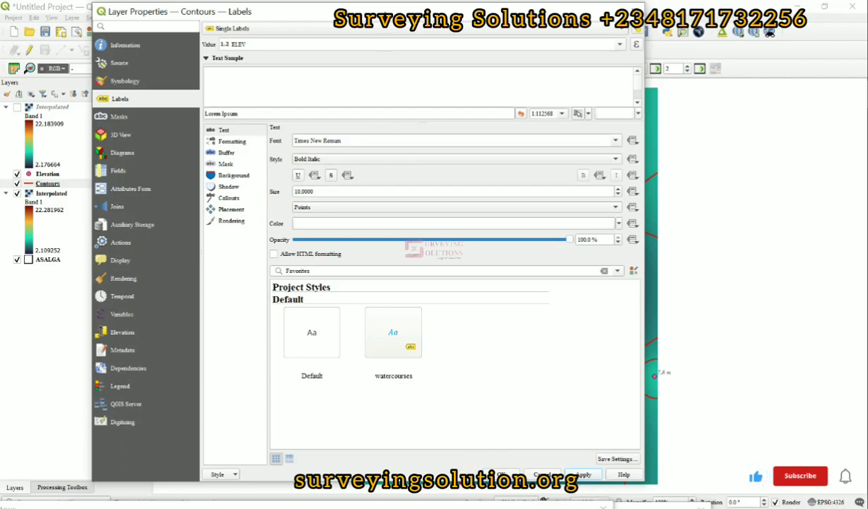
pyautogui.moveTo(410, 12); pyautogui.dragTo(328, 508)
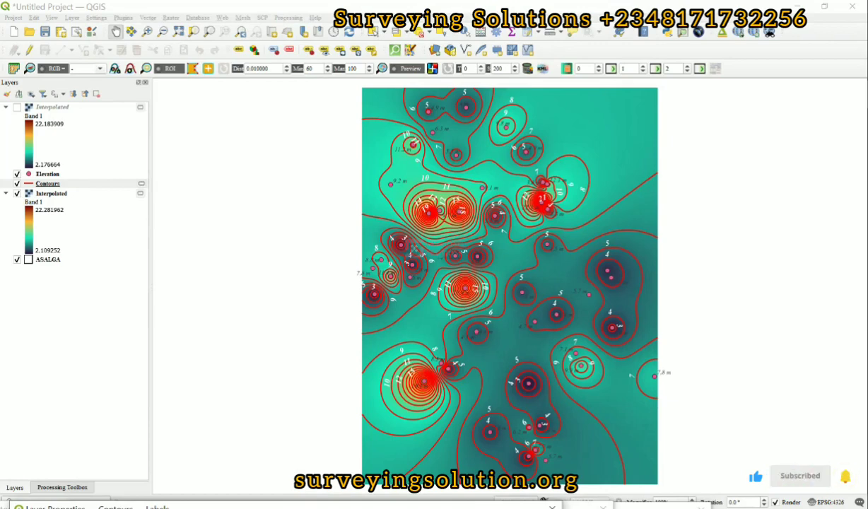
# Switch the Contours layer back to No Labels and close its properties.
pyautogui.moveTo(304, 506); pyautogui.dragTo(375, 12)
pyautogui.click(240, 25)
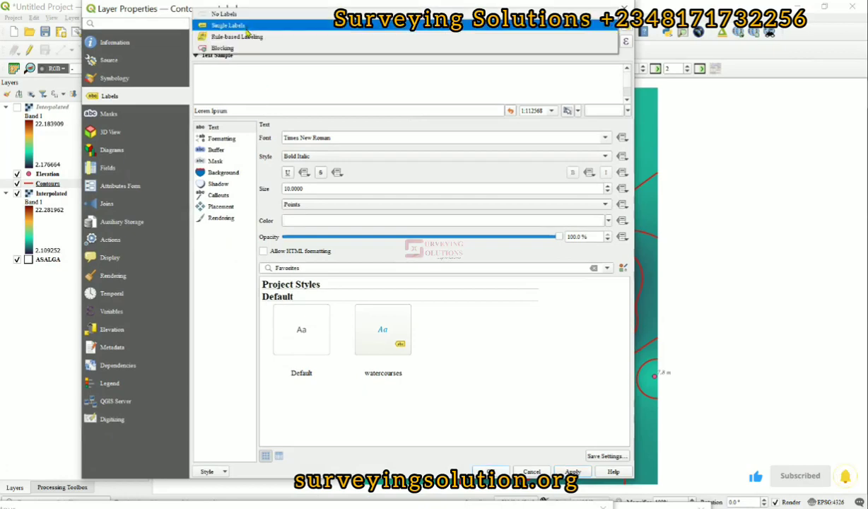
pyautogui.click(252, 16)
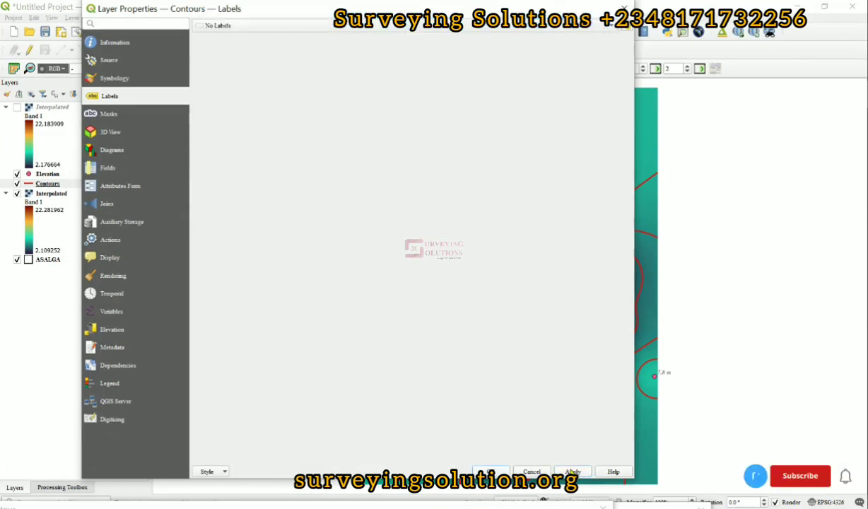
pyautogui.click(491, 471)
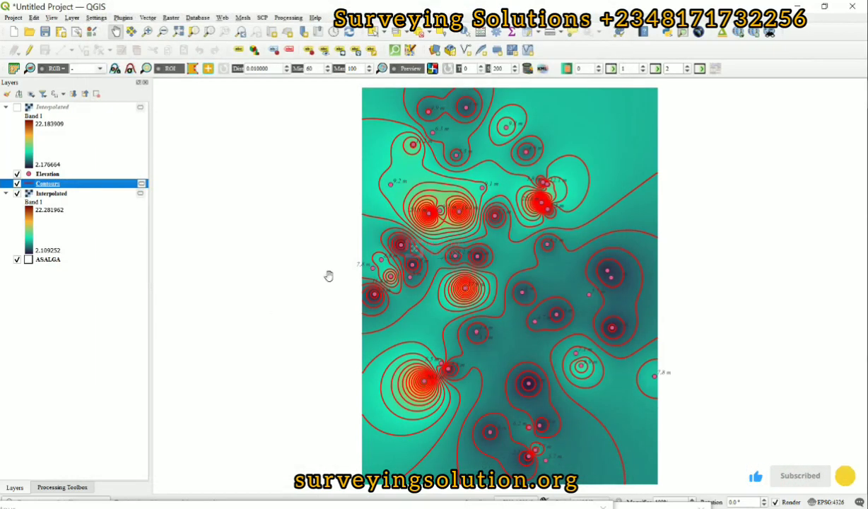